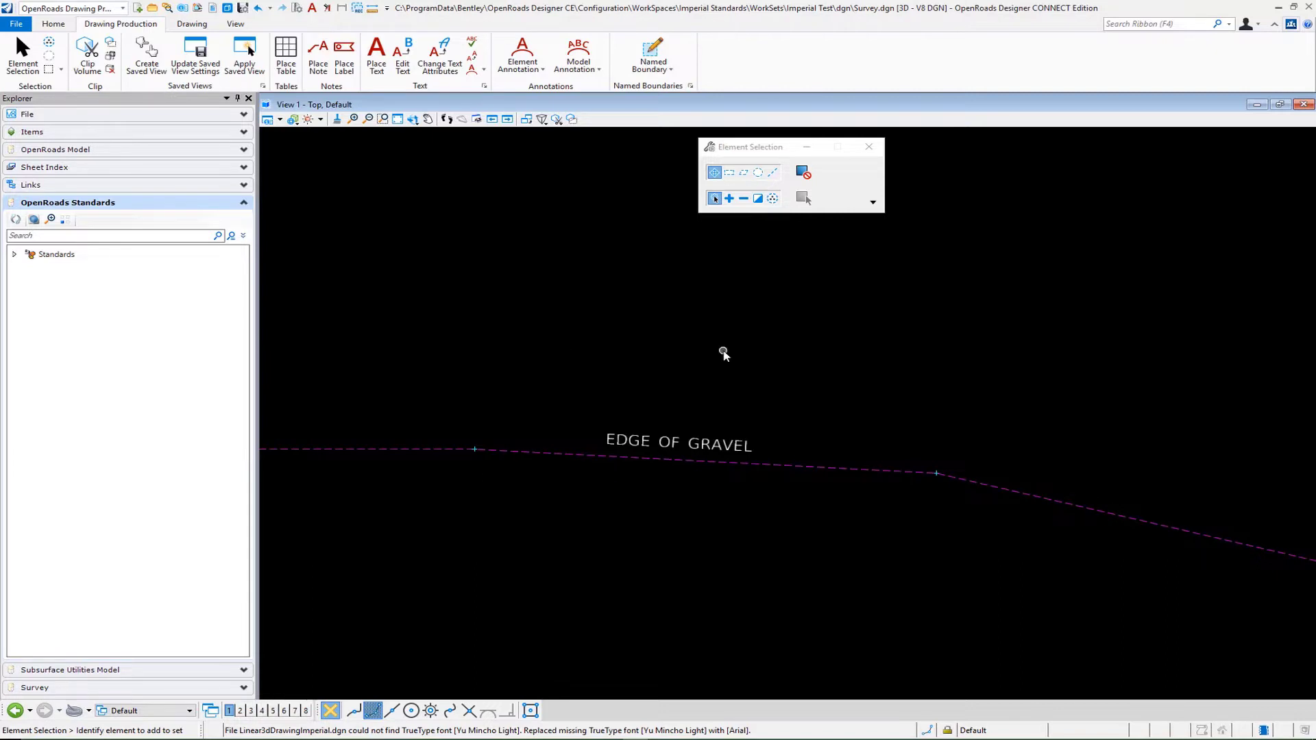
# Step: Return to the Survey_Features_Annotations_Levels dgnlib and zoom to the EDGE OF GRAVEL line
pyautogui.scroll(-3, 741, 359)
pyautogui.scroll(3, 660, 533)
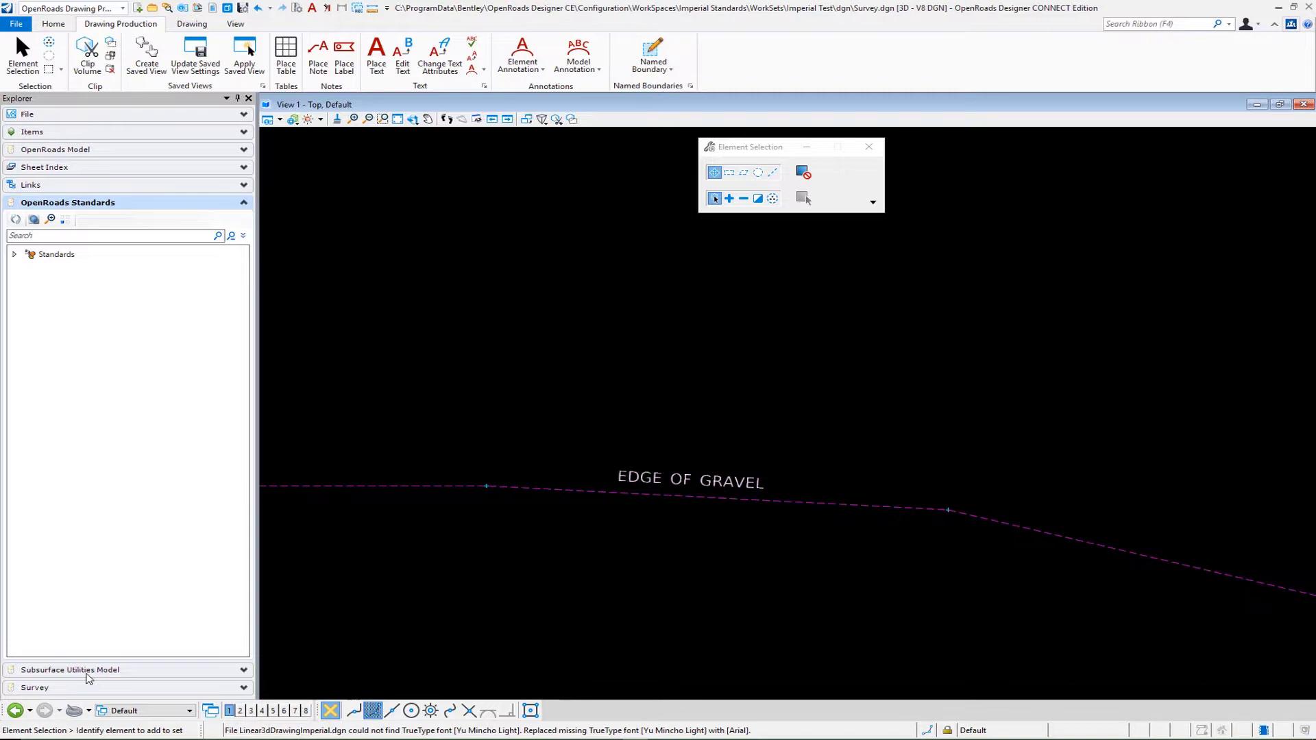
pyautogui.click(13, 711)
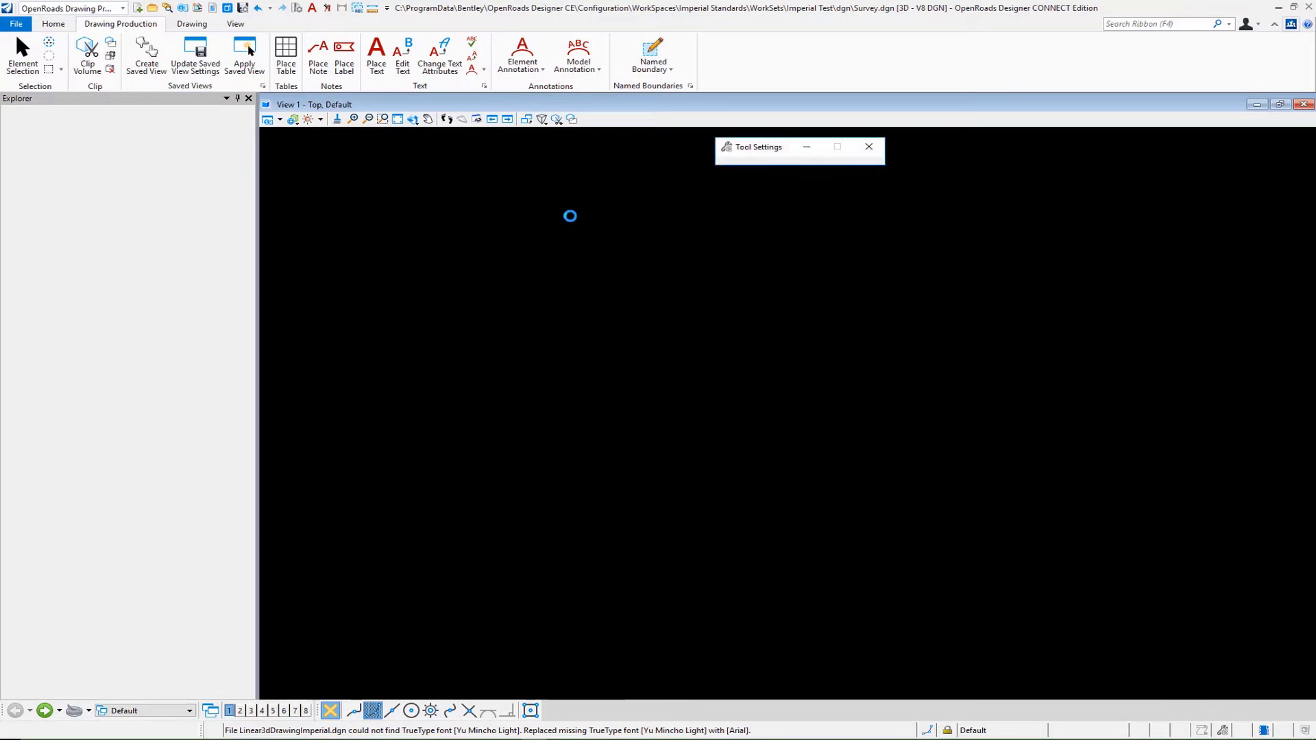
pyautogui.scroll(-5, 789, 506)
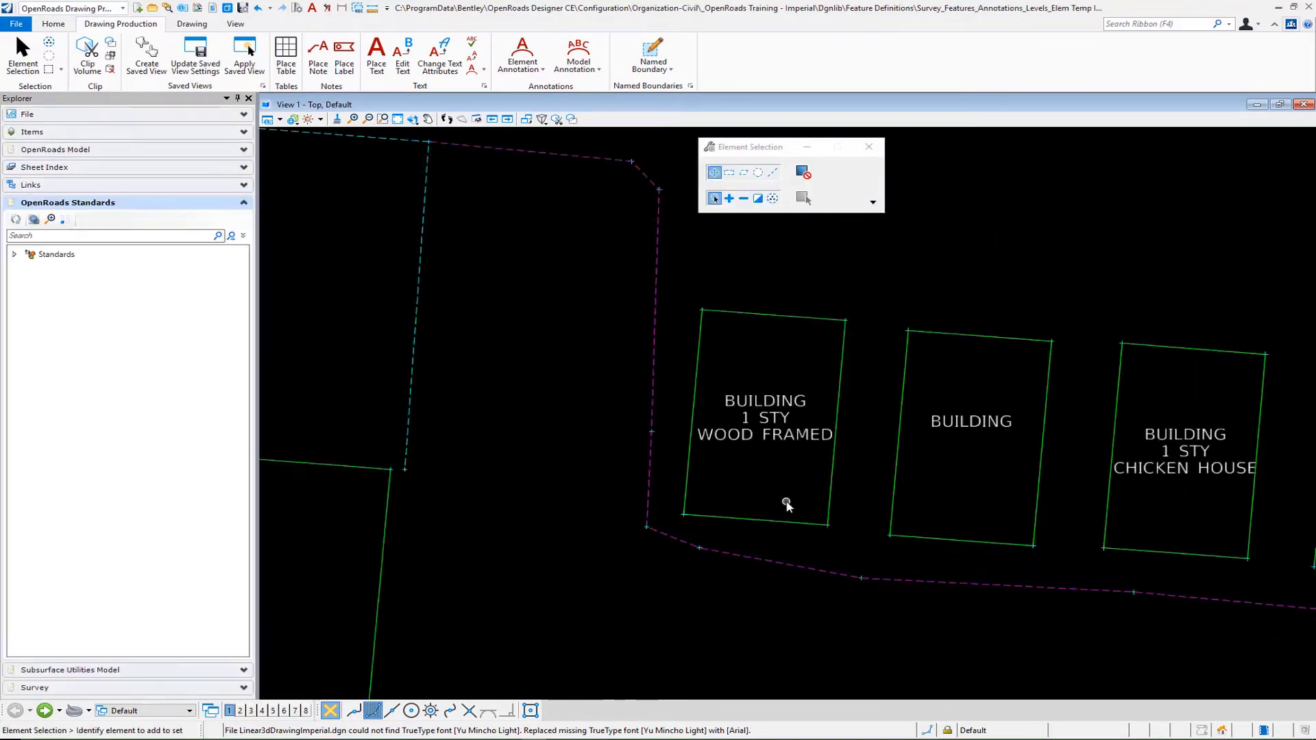
pyautogui.scroll(-5, 788, 506)
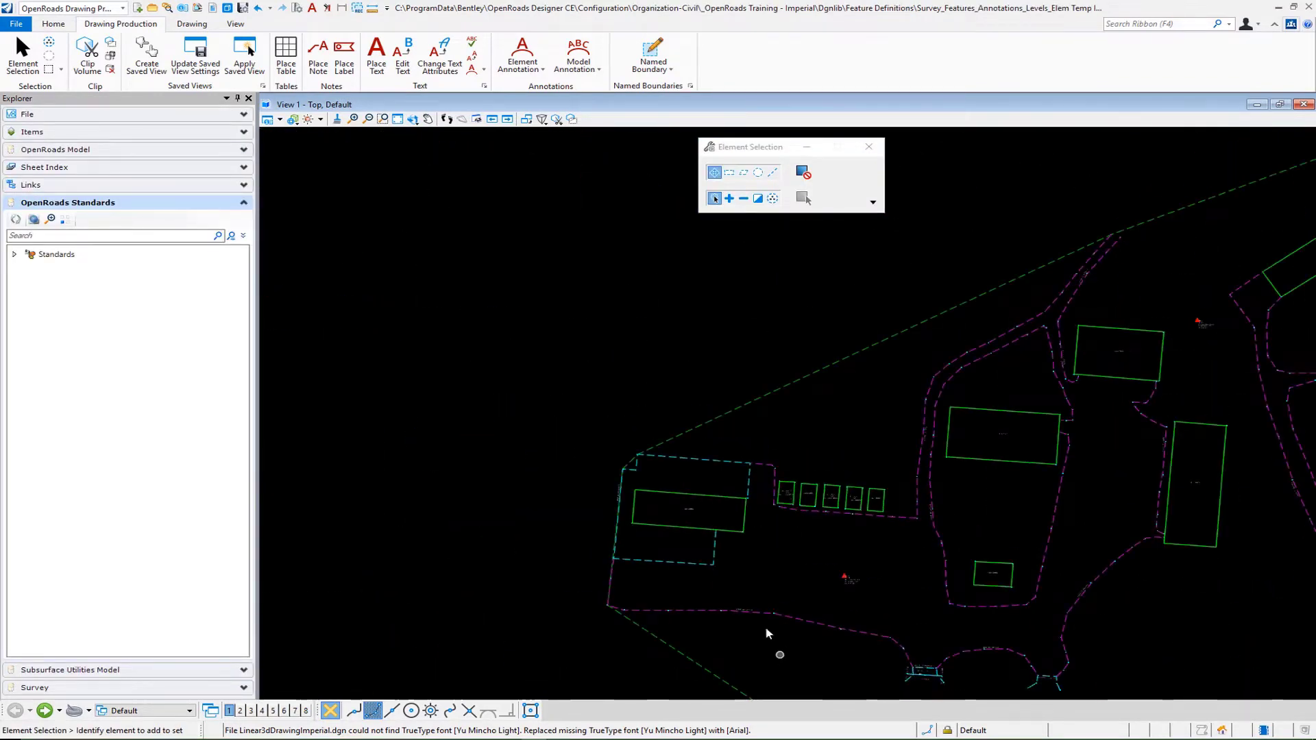
pyautogui.scroll(2, 754, 631)
pyautogui.scroll(4, 754, 631)
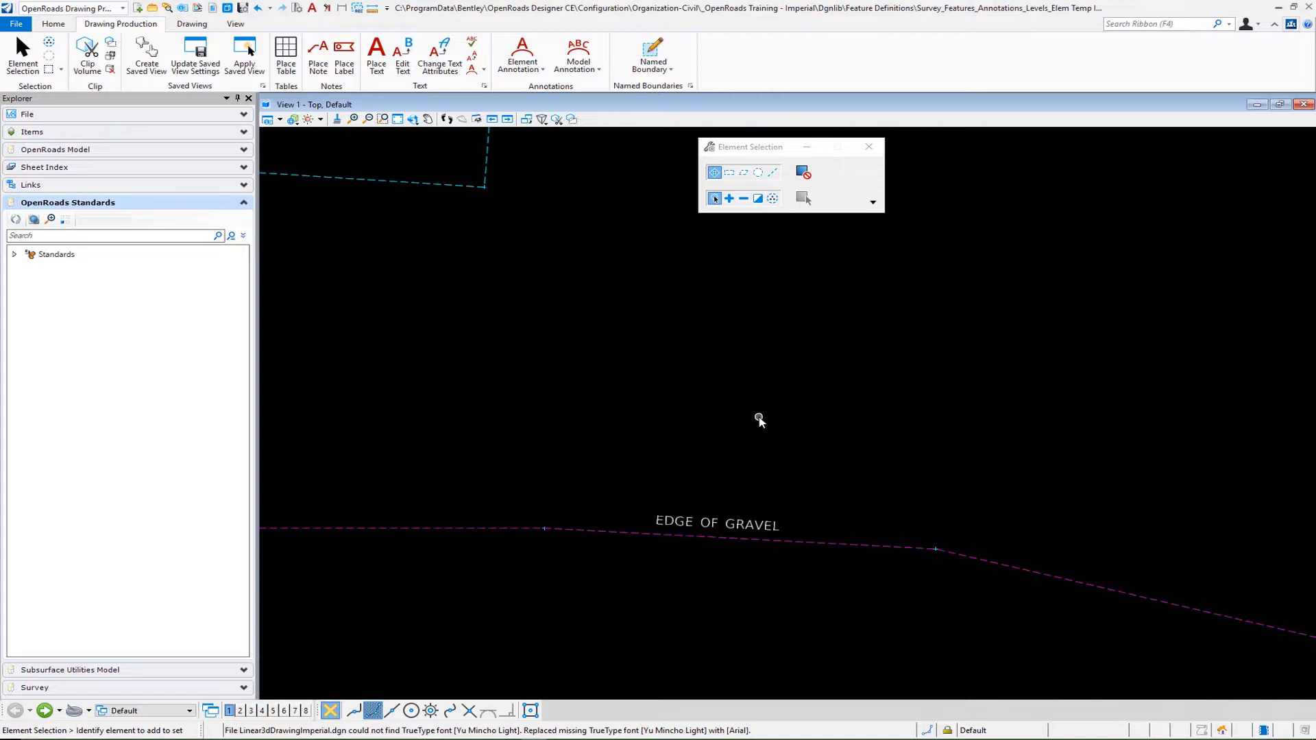
# Step: Start new text in the Survey Topo Label style and insert an Element Properties field
pyautogui.click(377, 52)
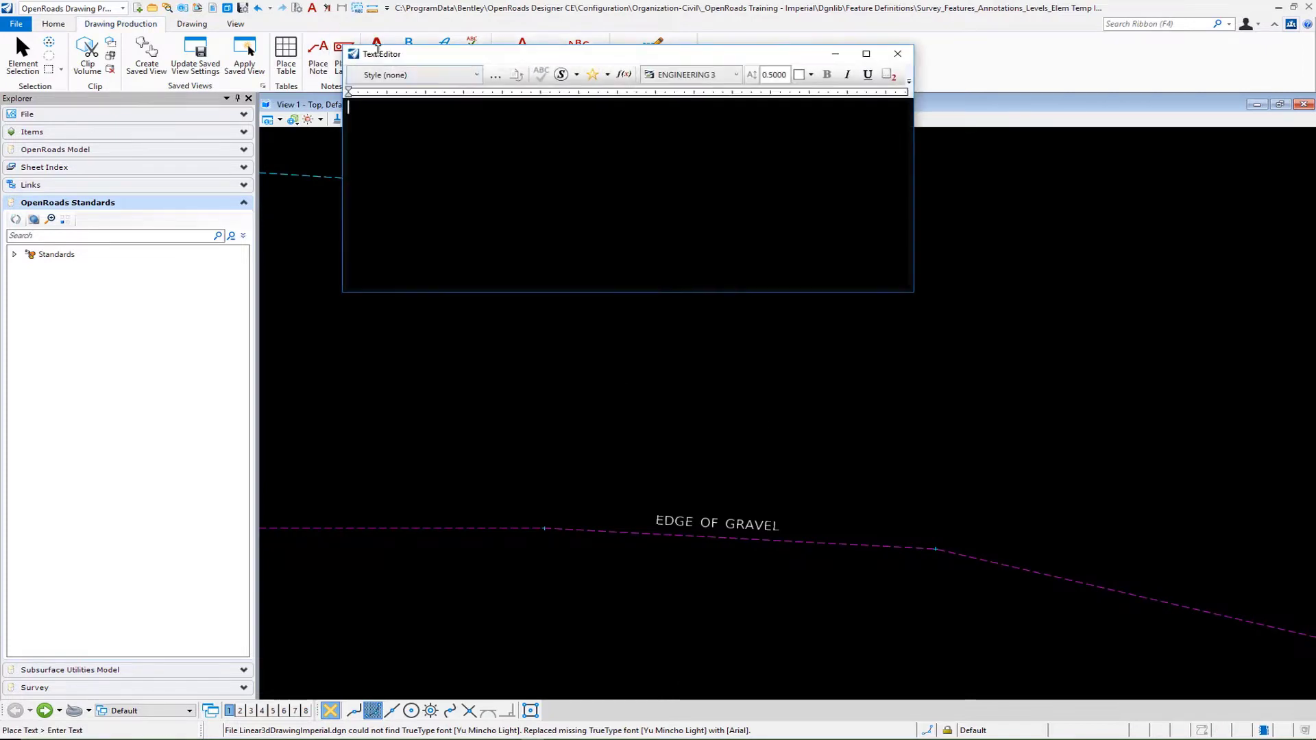
pyautogui.click(470, 75)
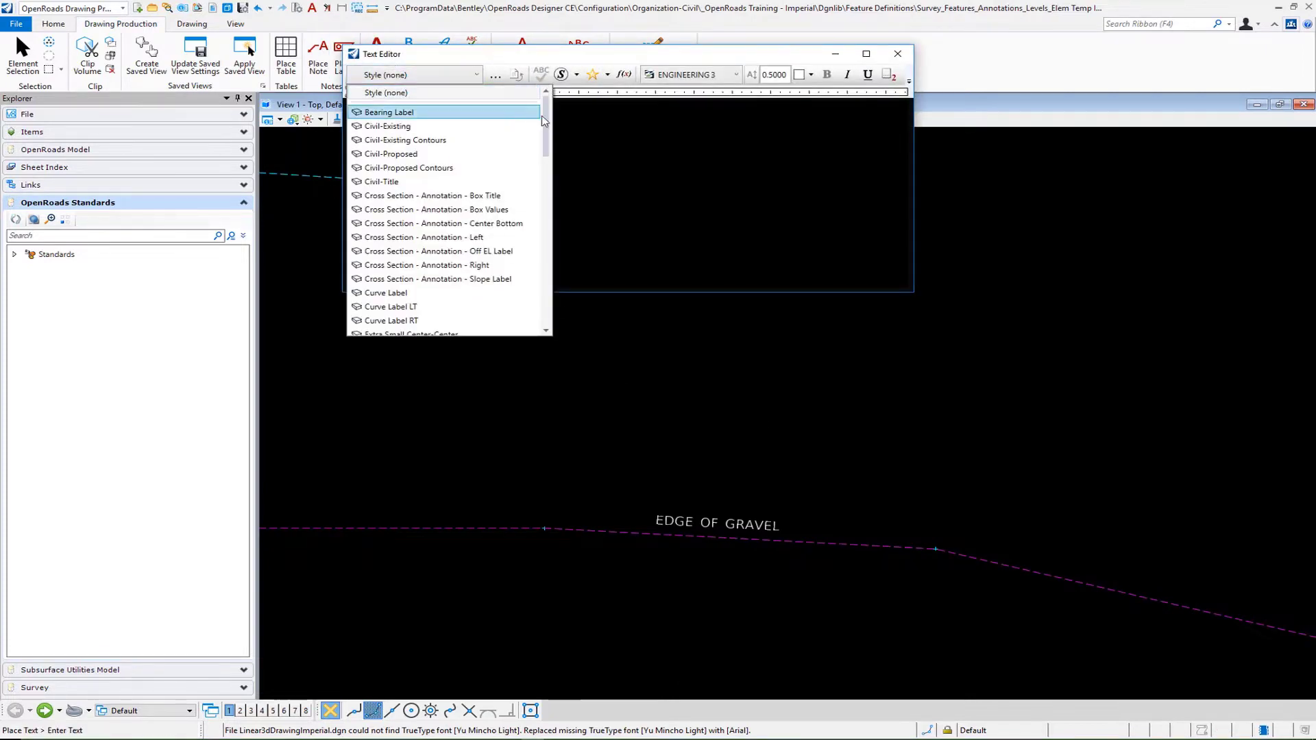
pyautogui.moveTo(547, 120); pyautogui.dragTo(540, 290)
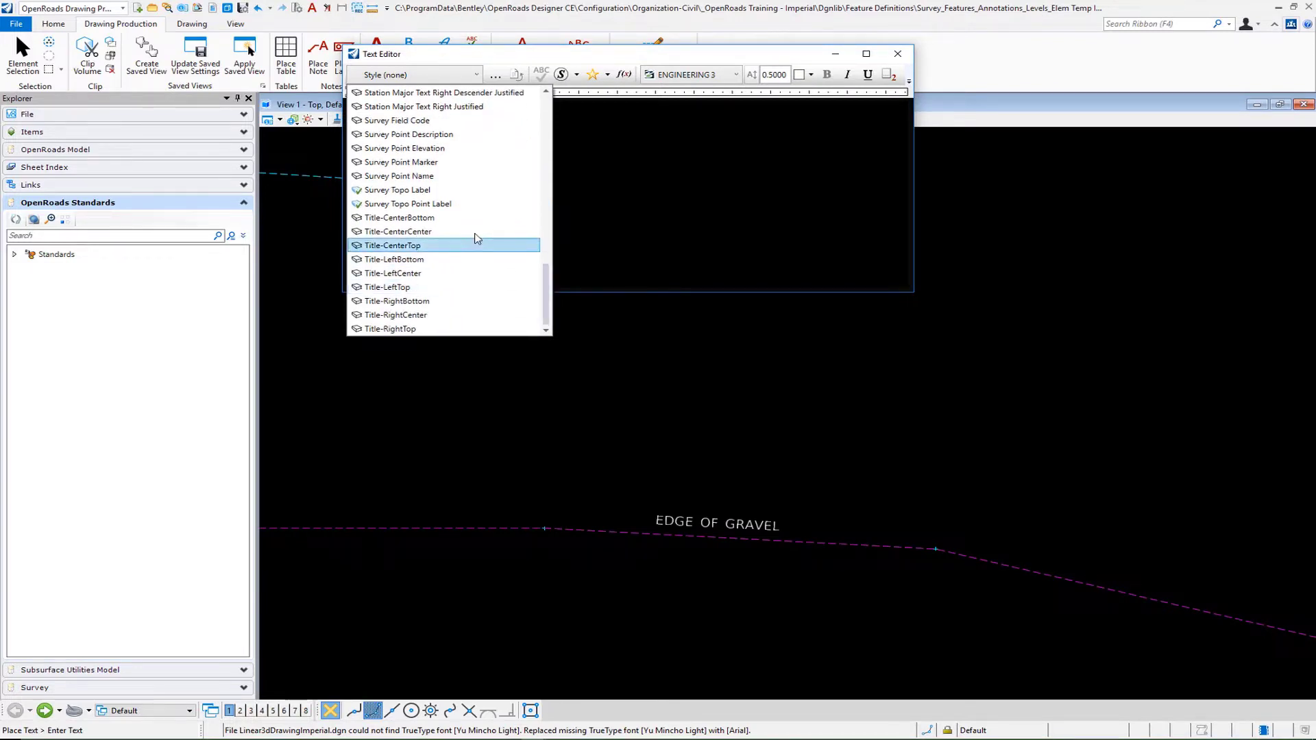
pyautogui.click(426, 192)
pyautogui.click(624, 76)
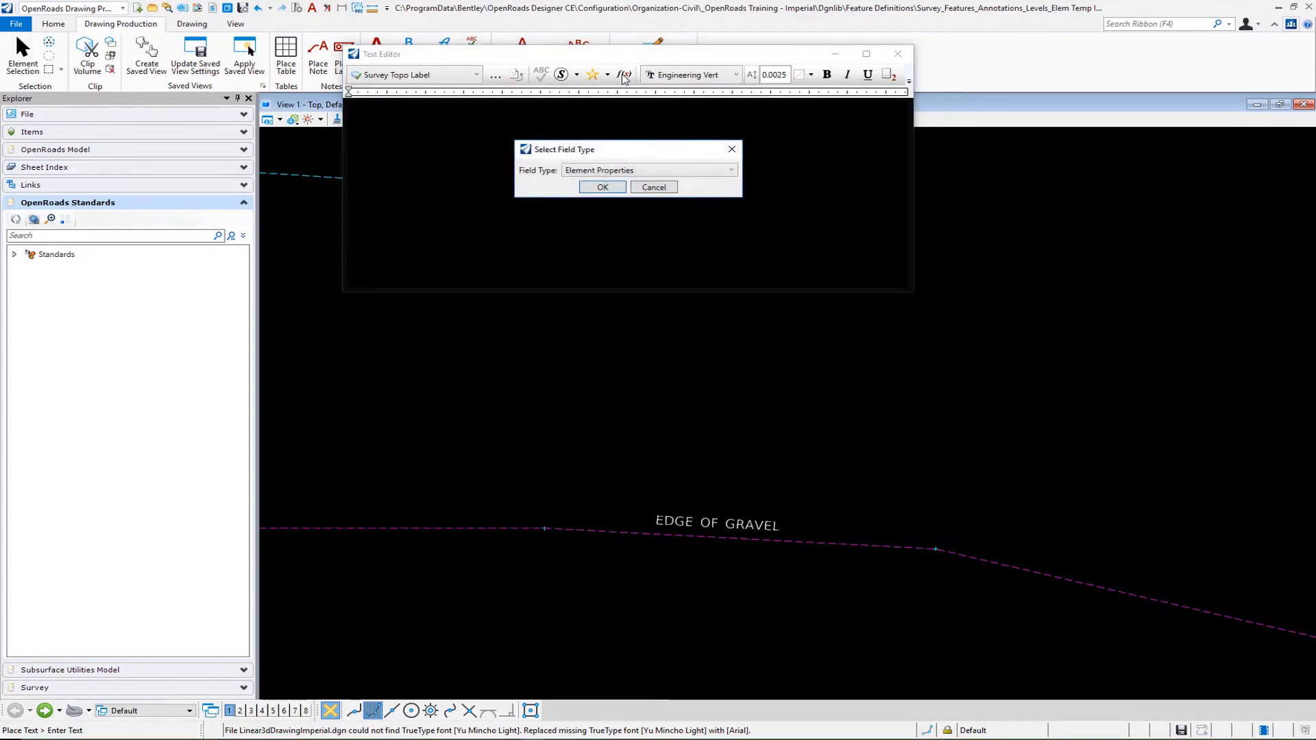
pyautogui.click(600, 188)
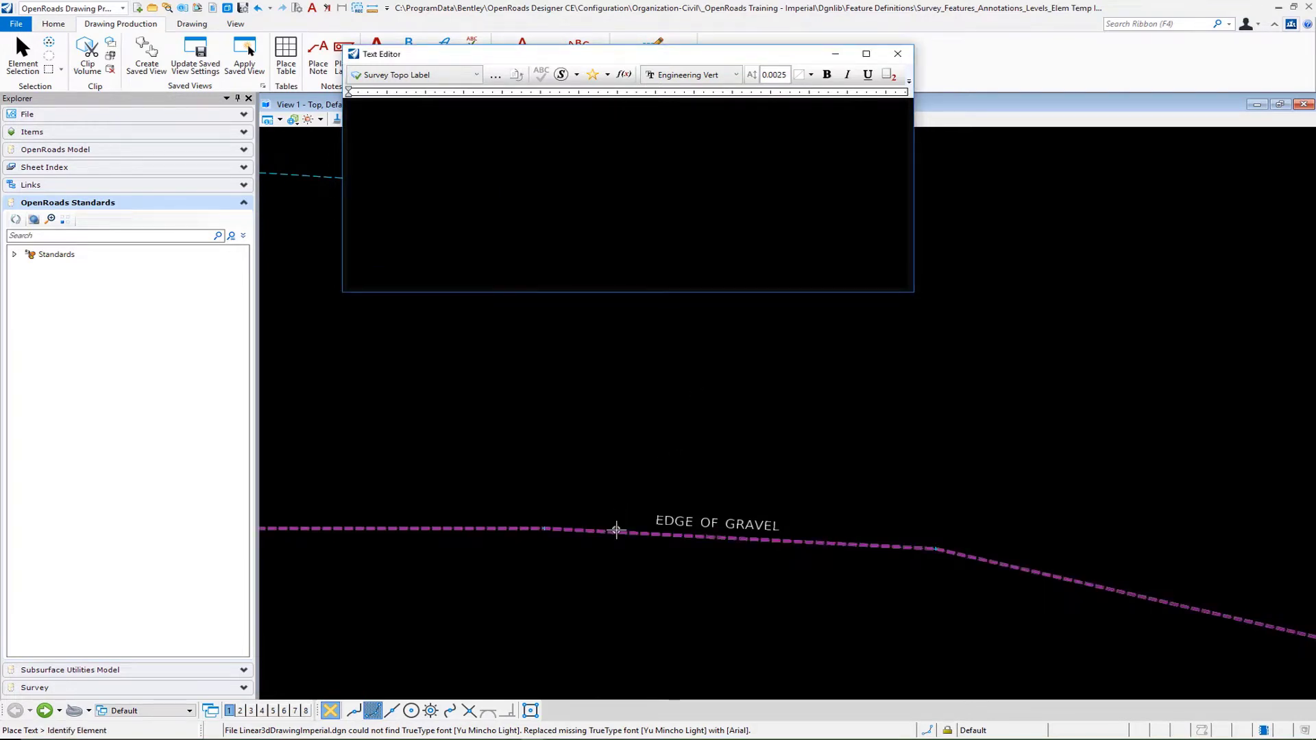
pyautogui.moveTo(617, 529)
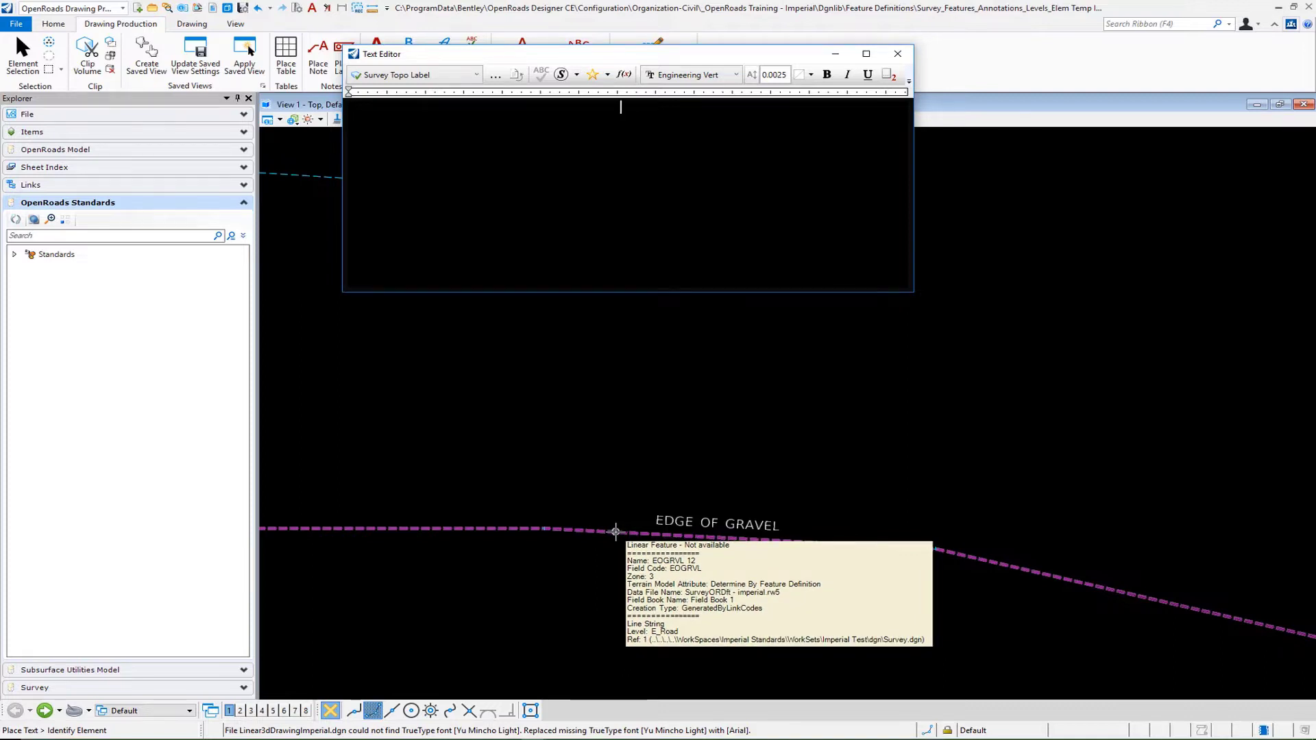
# Step: Pick the gravel line as the field source and use its Feature Description property
pyautogui.click(615, 532)
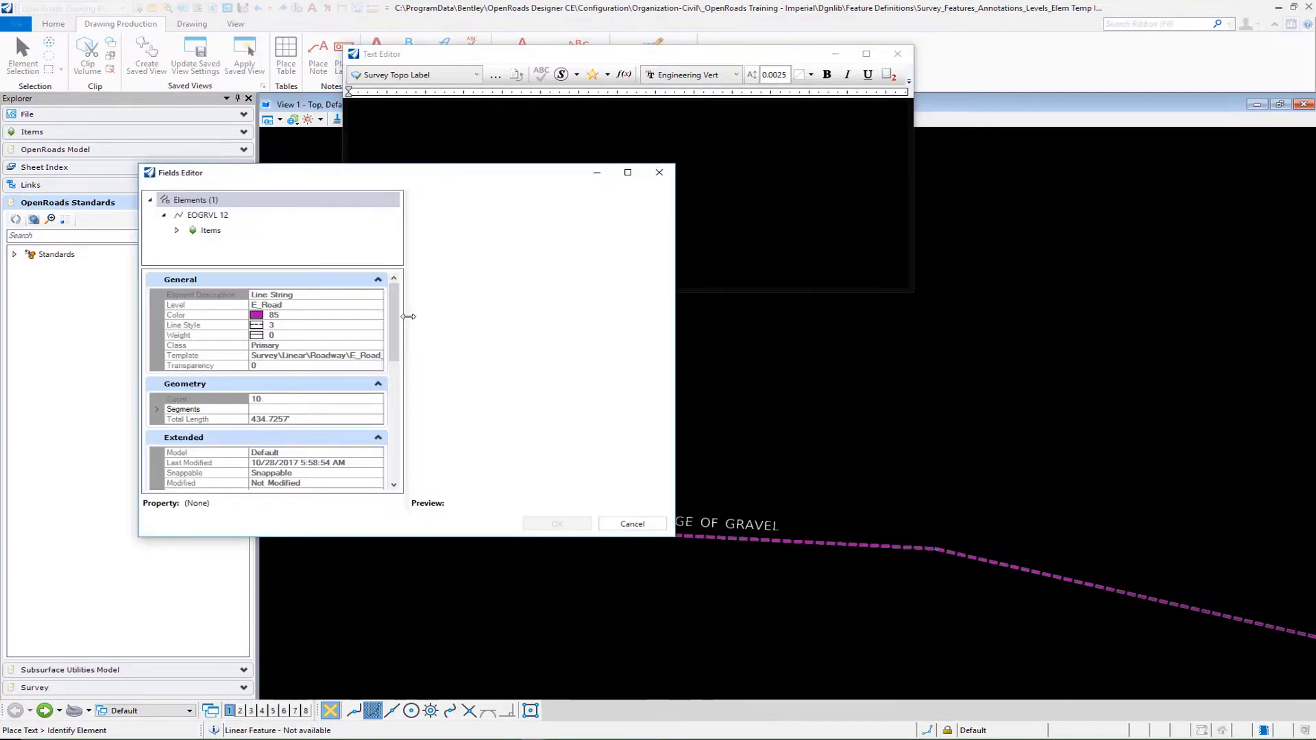
pyautogui.moveTo(393, 329); pyautogui.dragTo(405, 430)
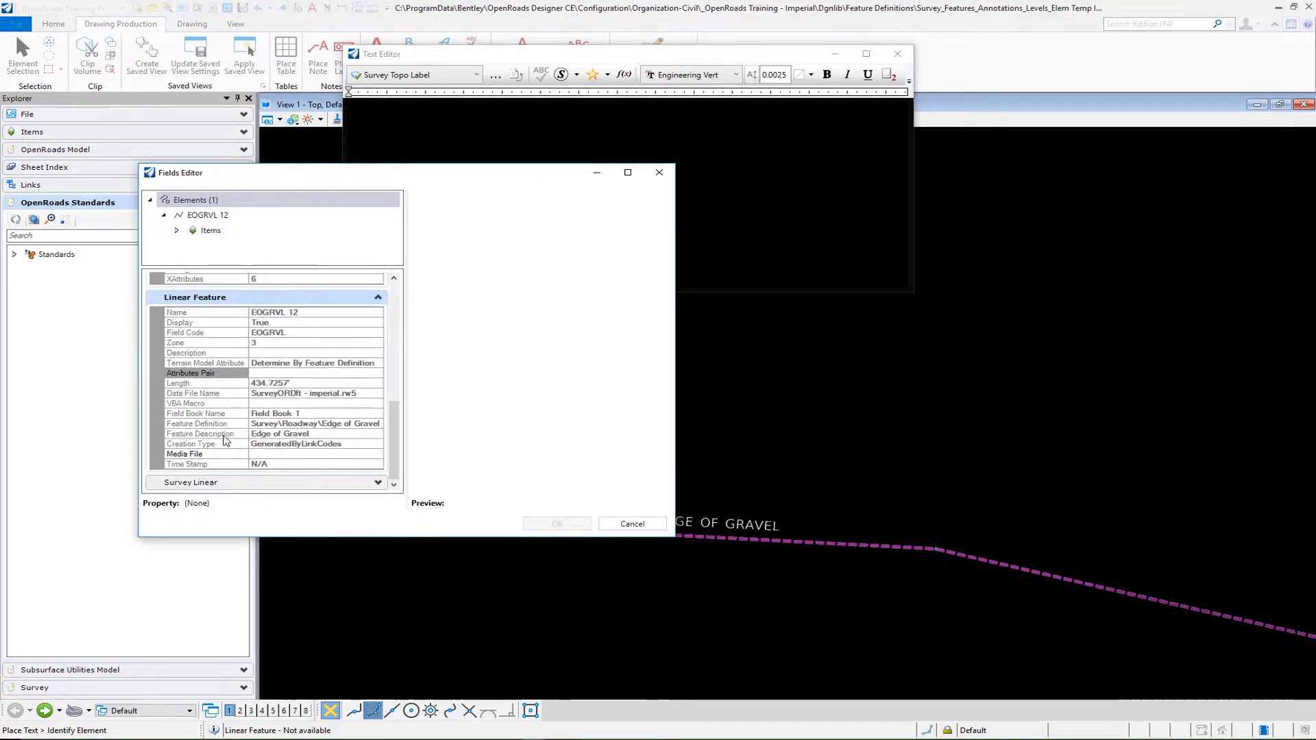
pyautogui.click(225, 436)
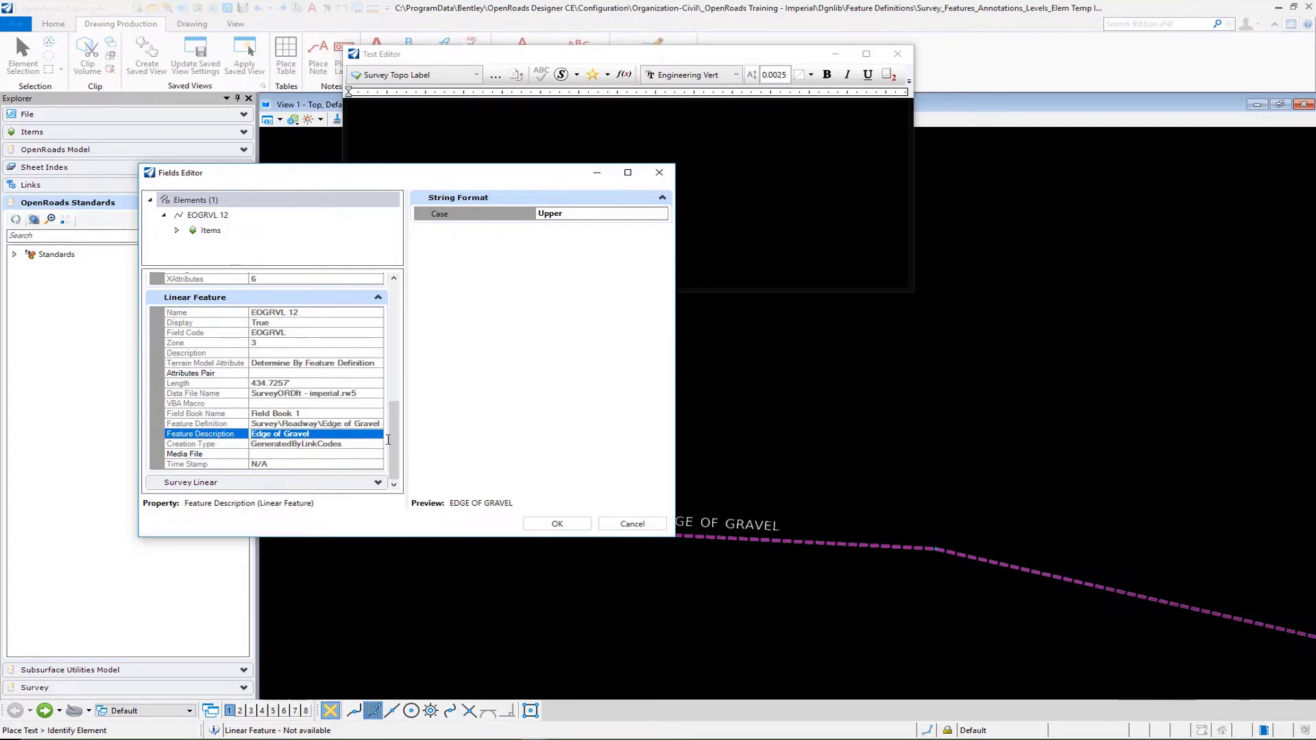
# Step: Insert the EDGE OF GRAVEL field and save it as a text favorite
pyautogui.click(557, 523)
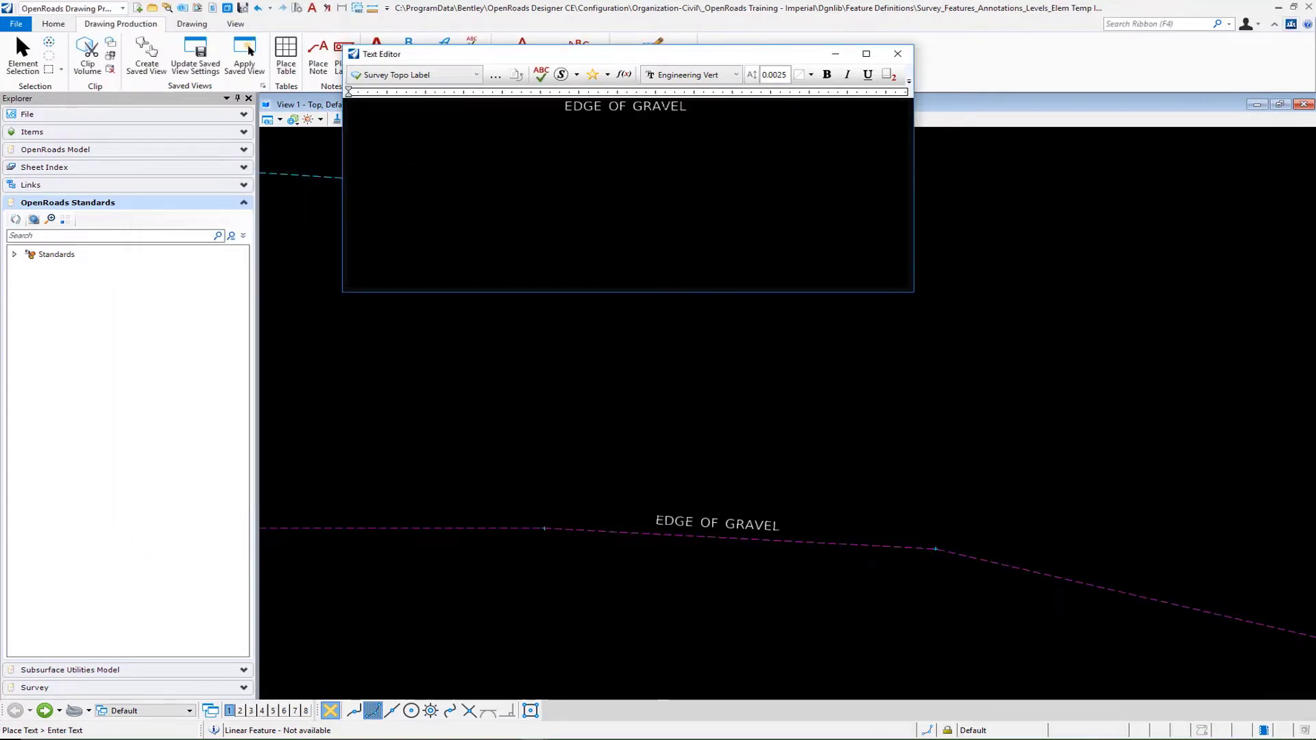
pyautogui.tripleClick(603, 110)
pyautogui.rightClick(603, 109)
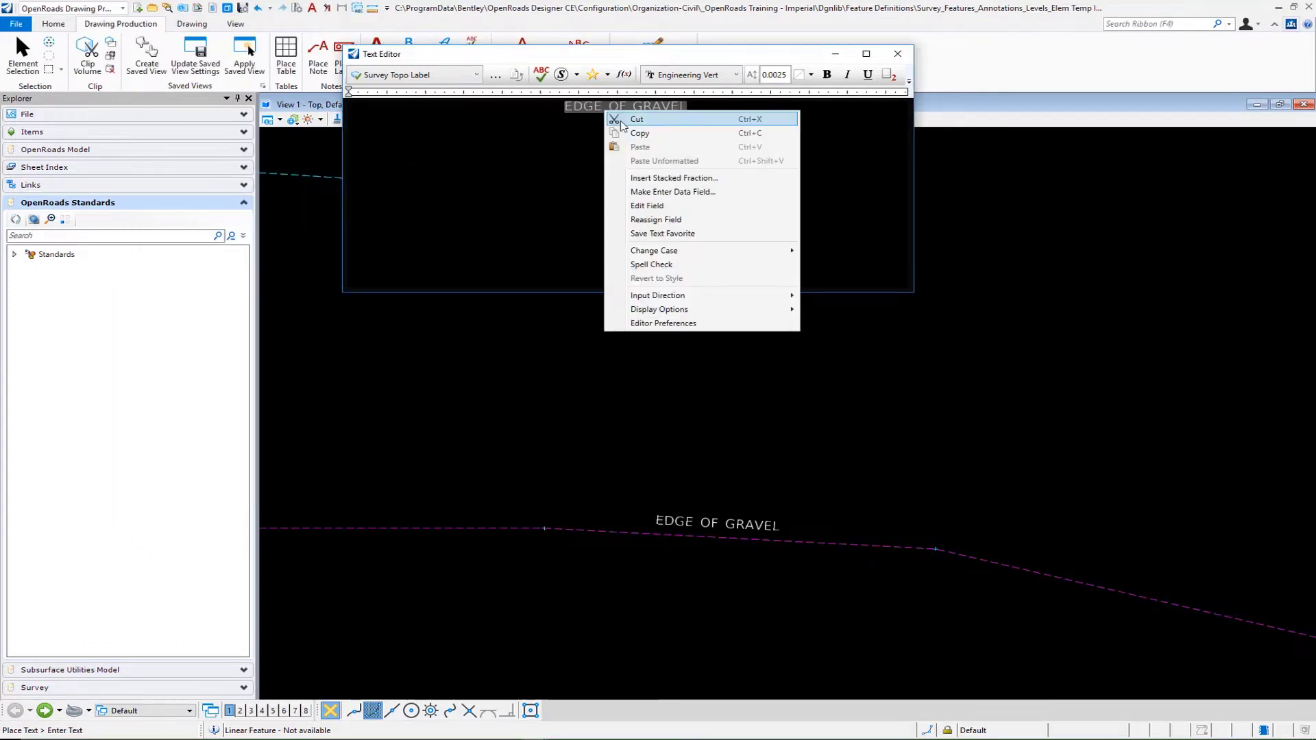
pyautogui.click(634, 234)
# Step: Rename the new favorite 'Survey Feature Desc' and close the text editor
pyautogui.click(470, 170)
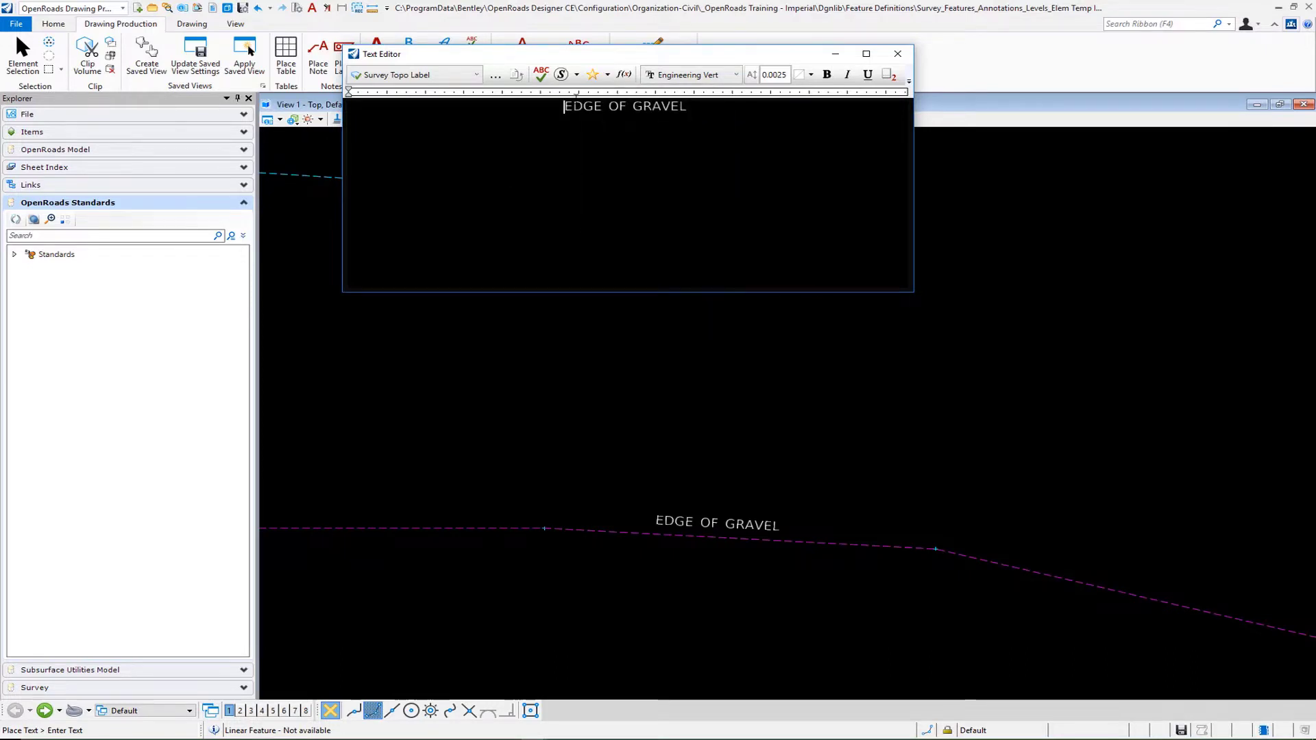
pyautogui.click(608, 73)
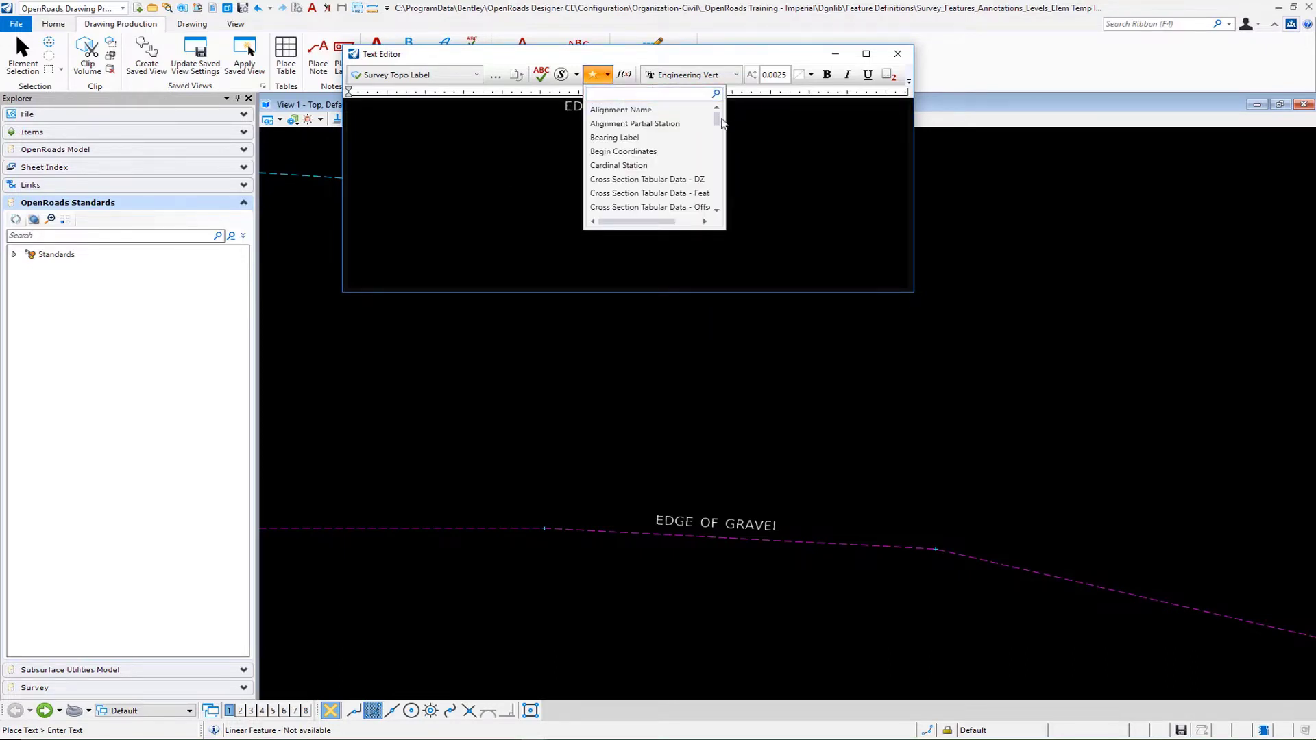
pyautogui.moveTo(717, 122); pyautogui.dragTo(716, 134)
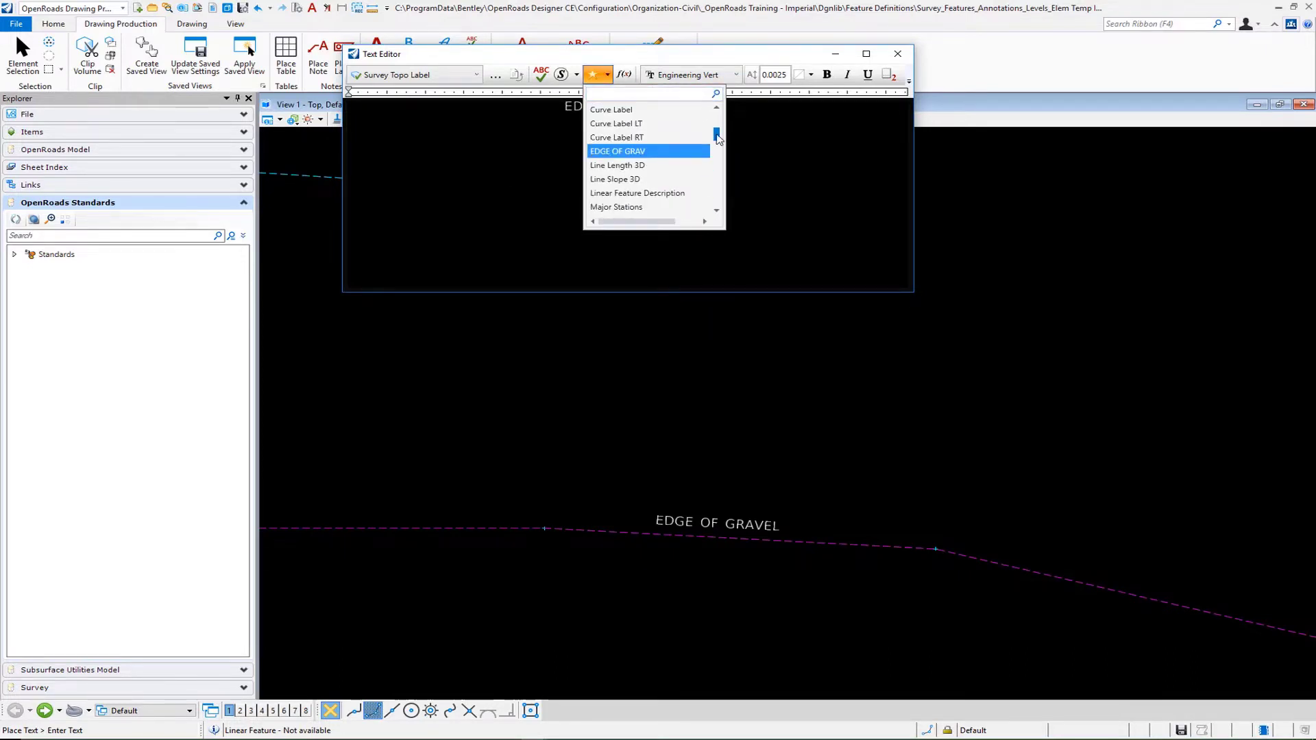
pyautogui.rightClick(640, 152)
pyautogui.click(678, 158)
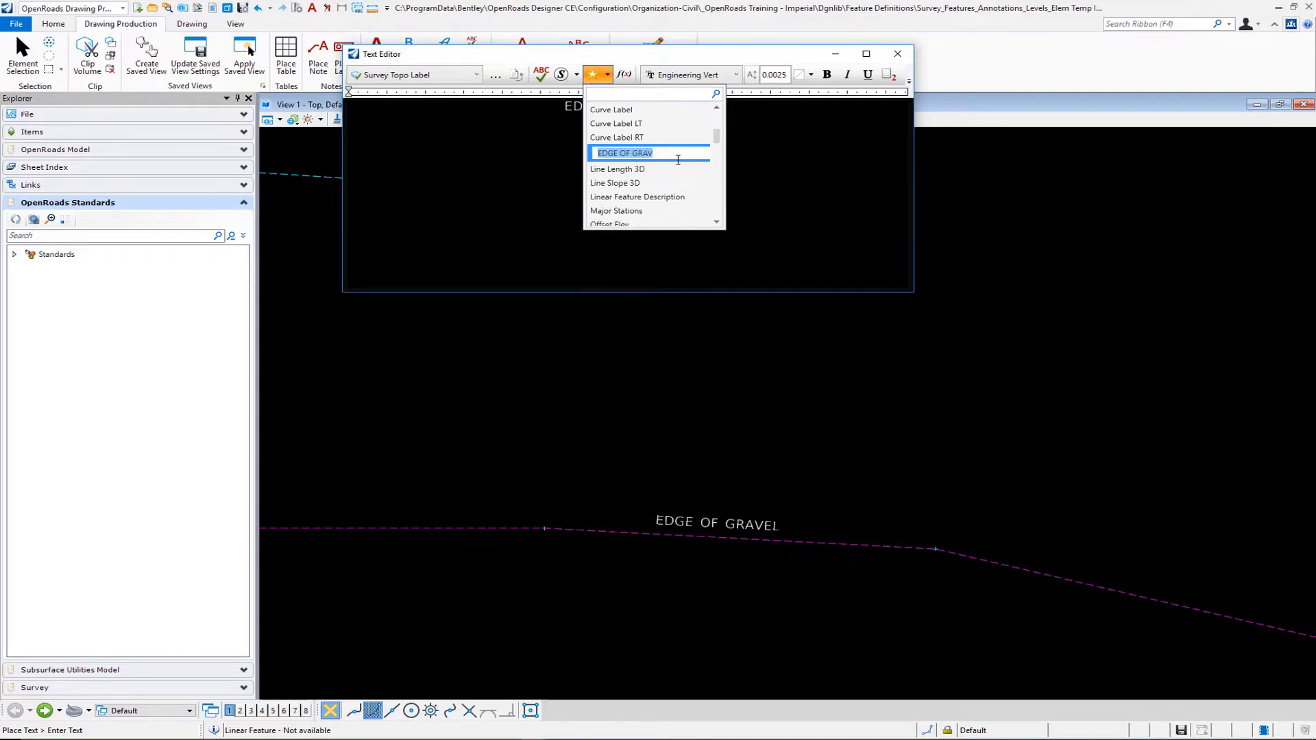
pyautogui.write('Survey Feature Desc')
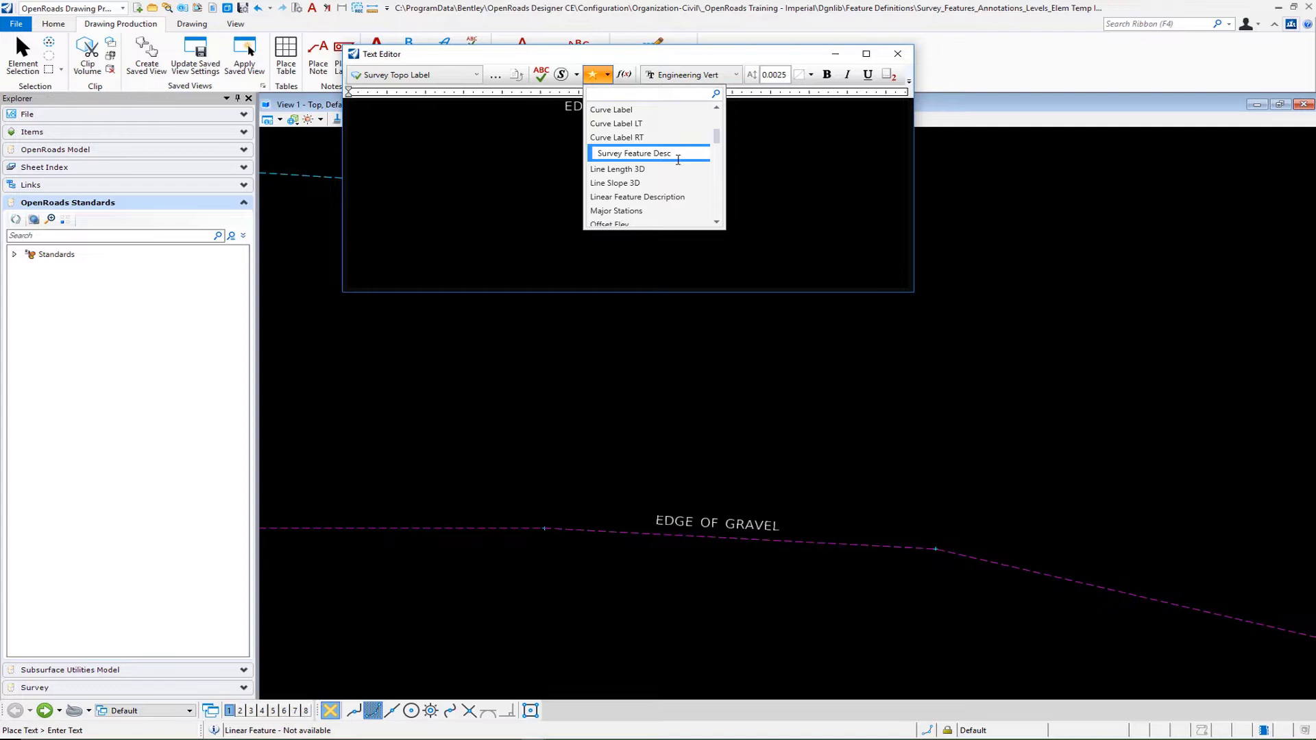
pyautogui.press('Return')
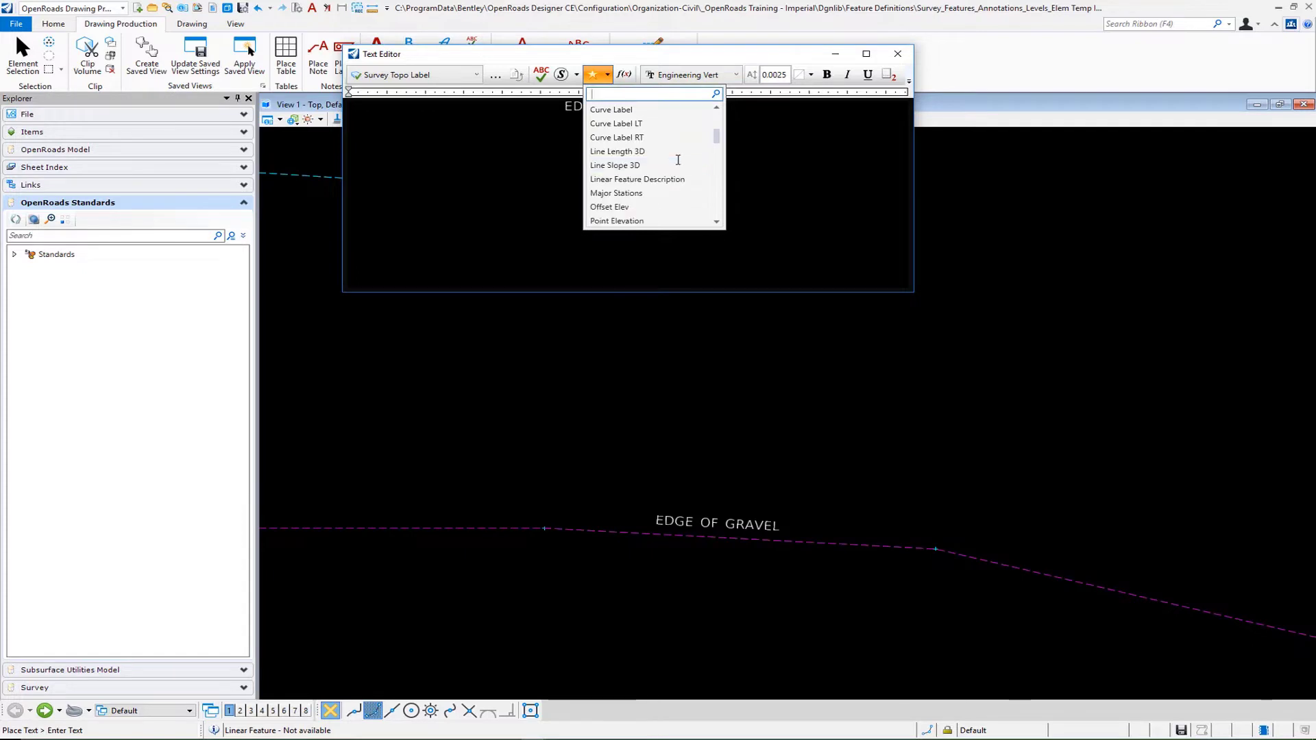
pyautogui.click(898, 54)
pyautogui.click(898, 55)
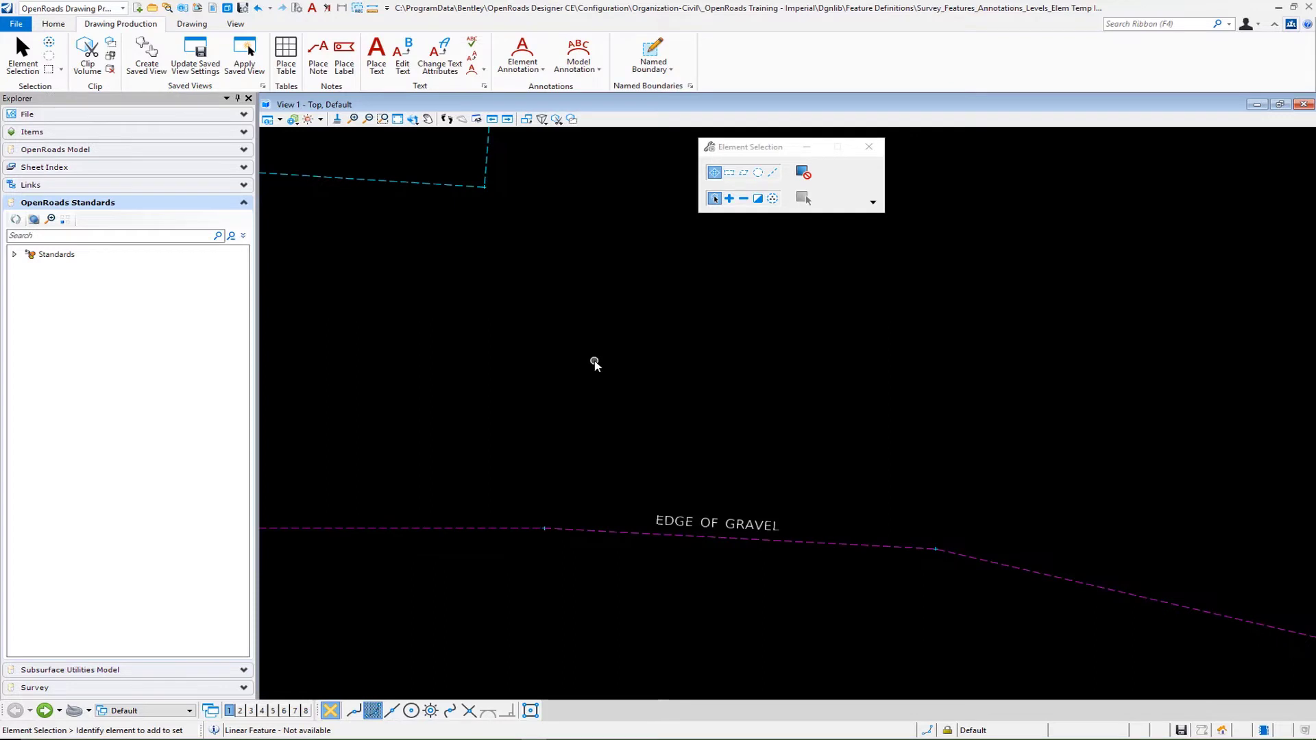
# Step: Create an annotation group 'Feature Name' under Annotation Groups > Plan > Linear3d > Survey
pyautogui.click(14, 255)
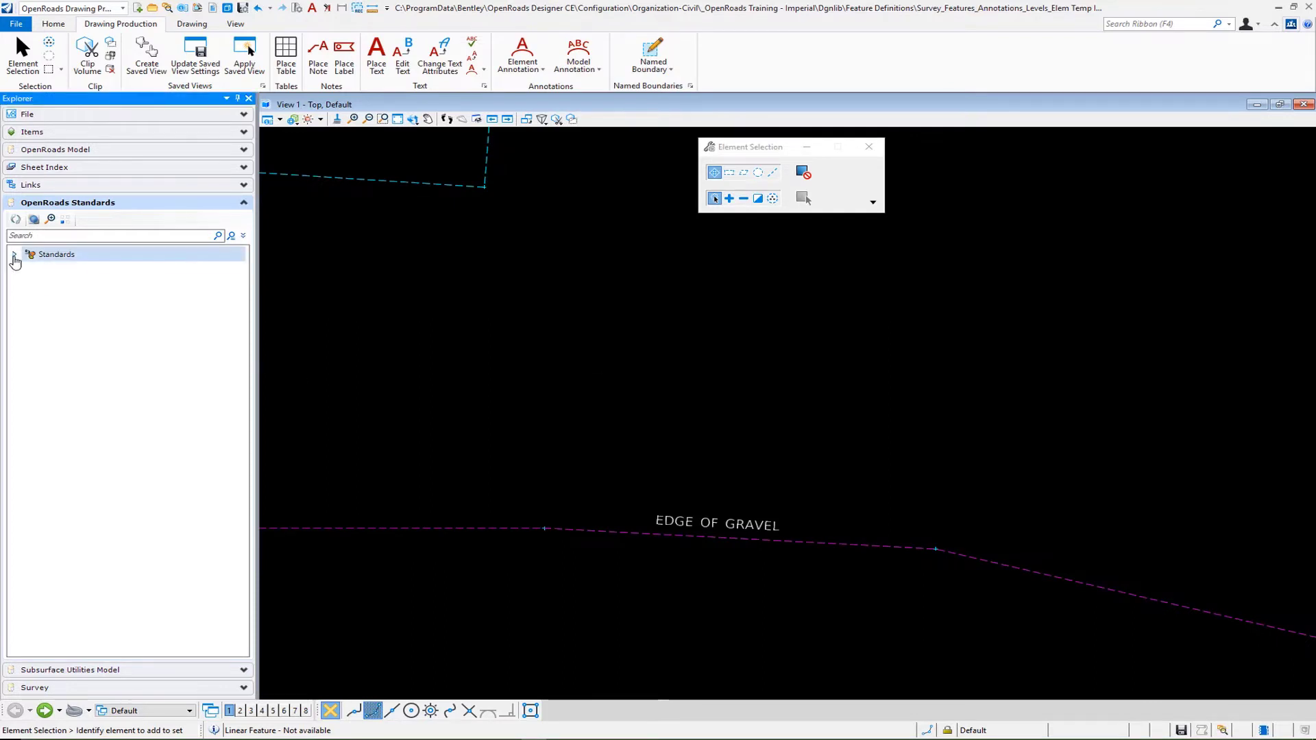
pyautogui.click(28, 284)
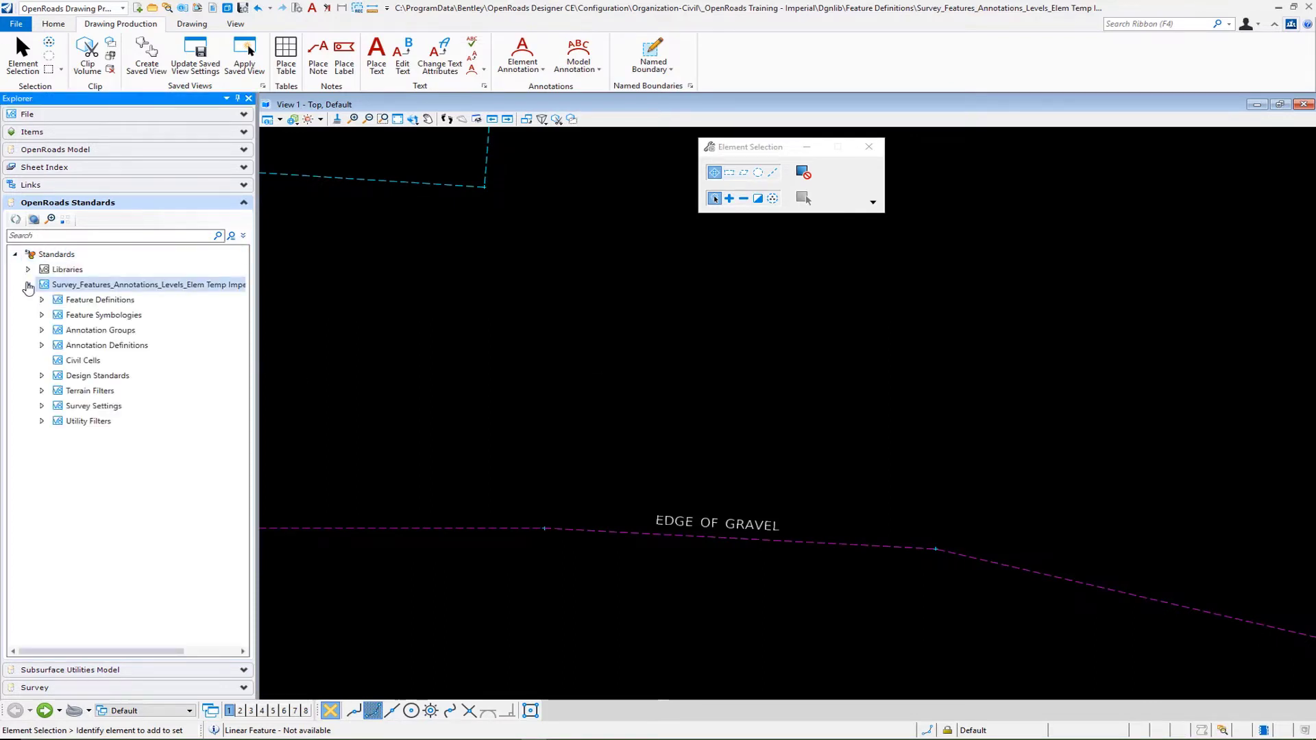
pyautogui.click(42, 330)
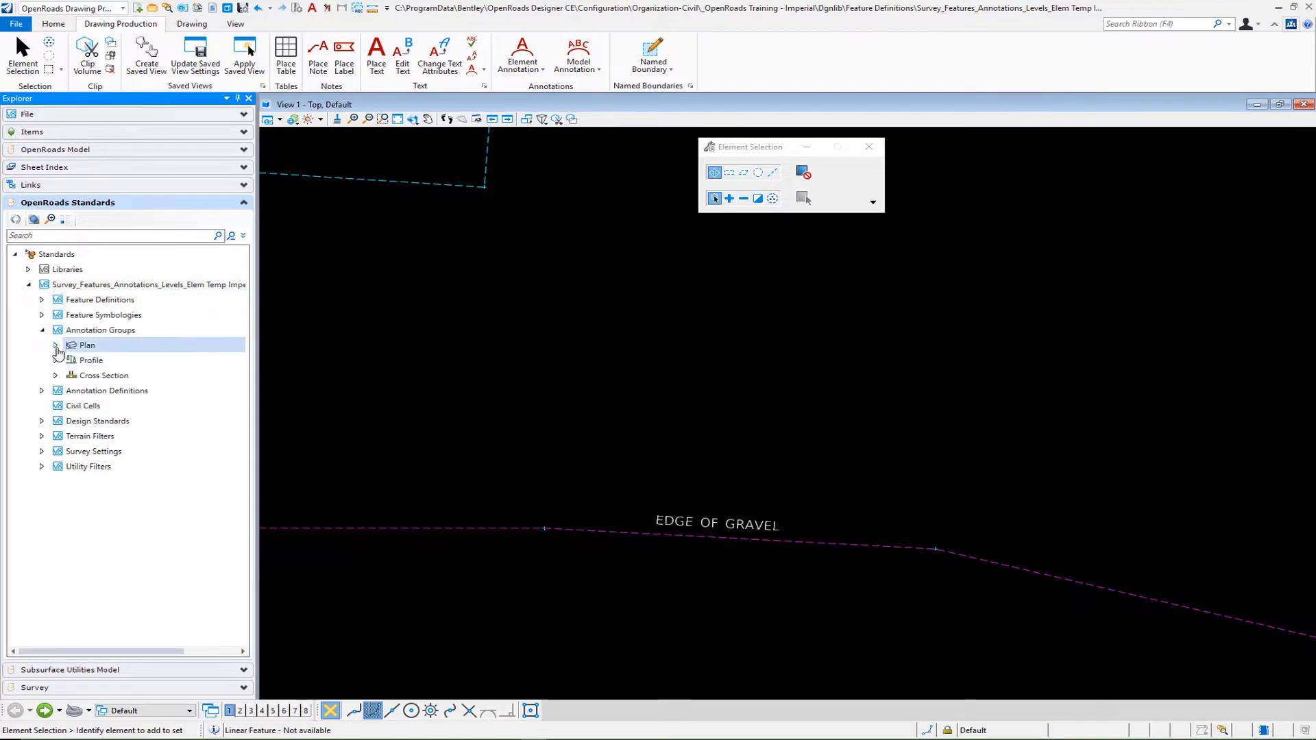
pyautogui.click(55, 345)
pyautogui.click(69, 377)
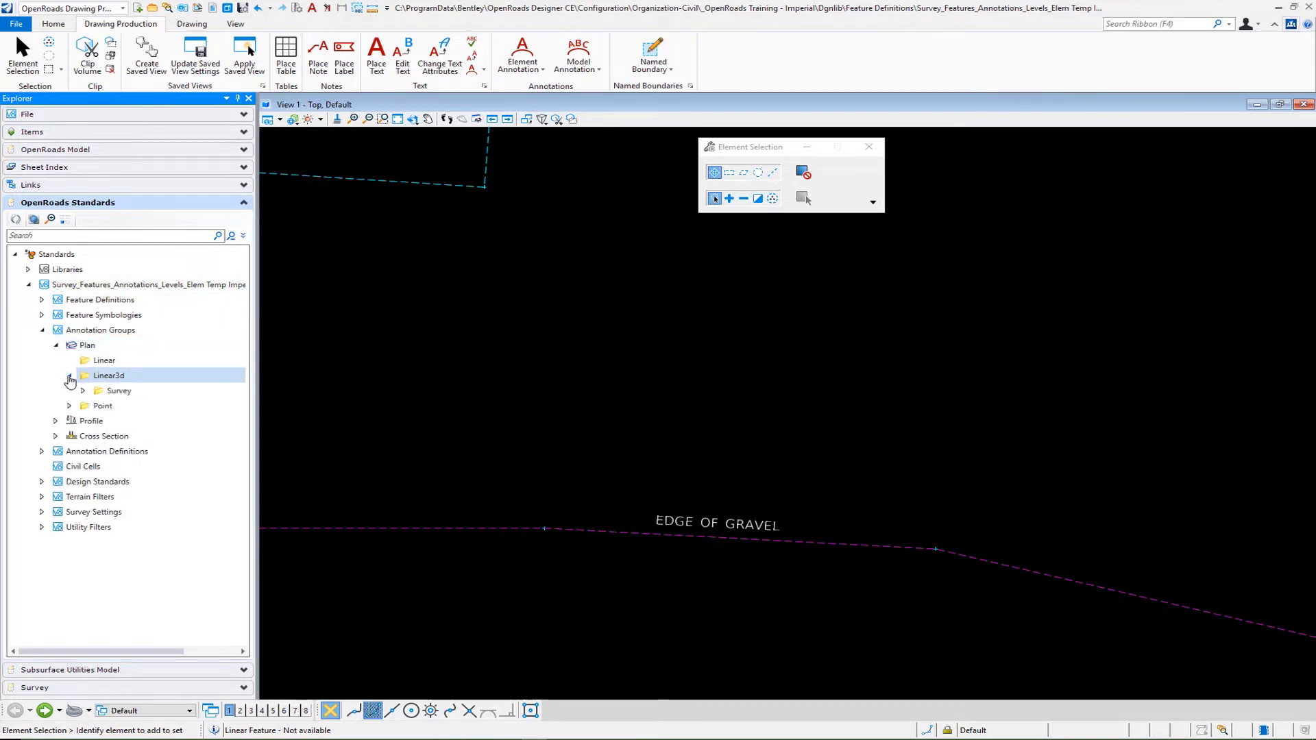
pyautogui.click(82, 392)
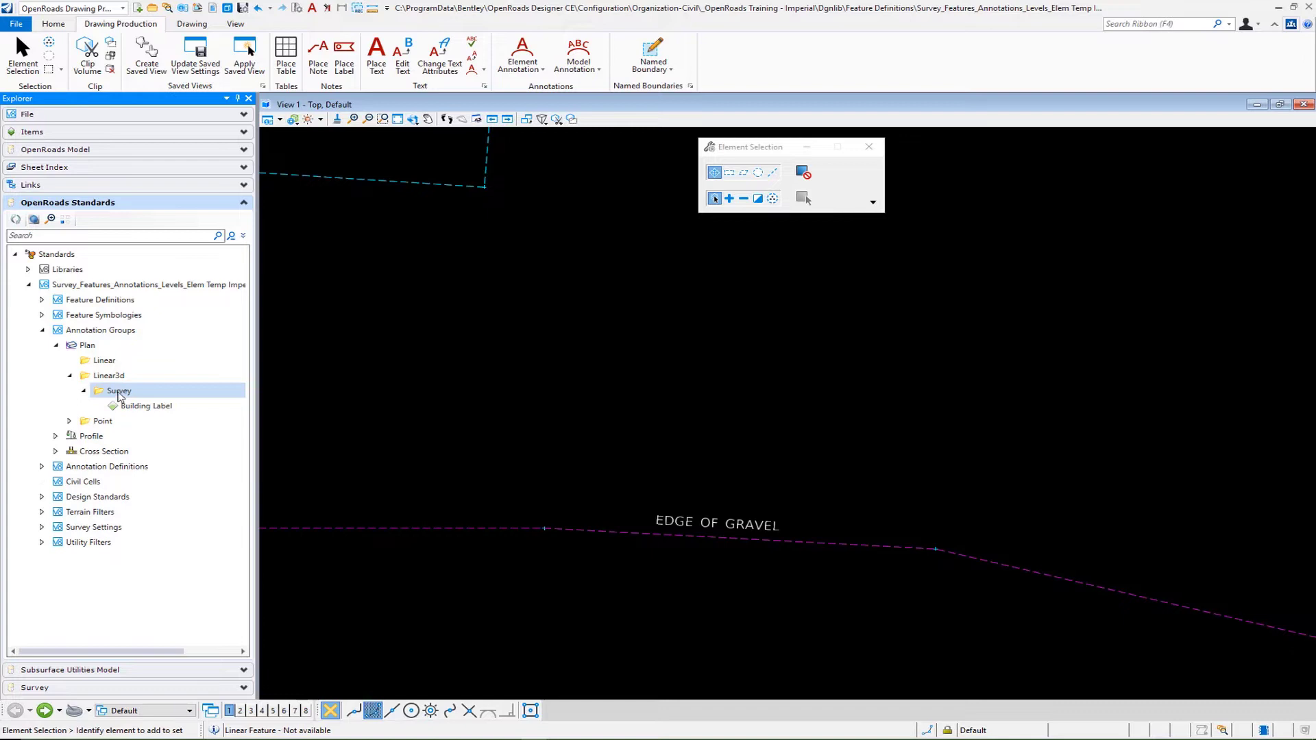
pyautogui.rightClick(119, 391)
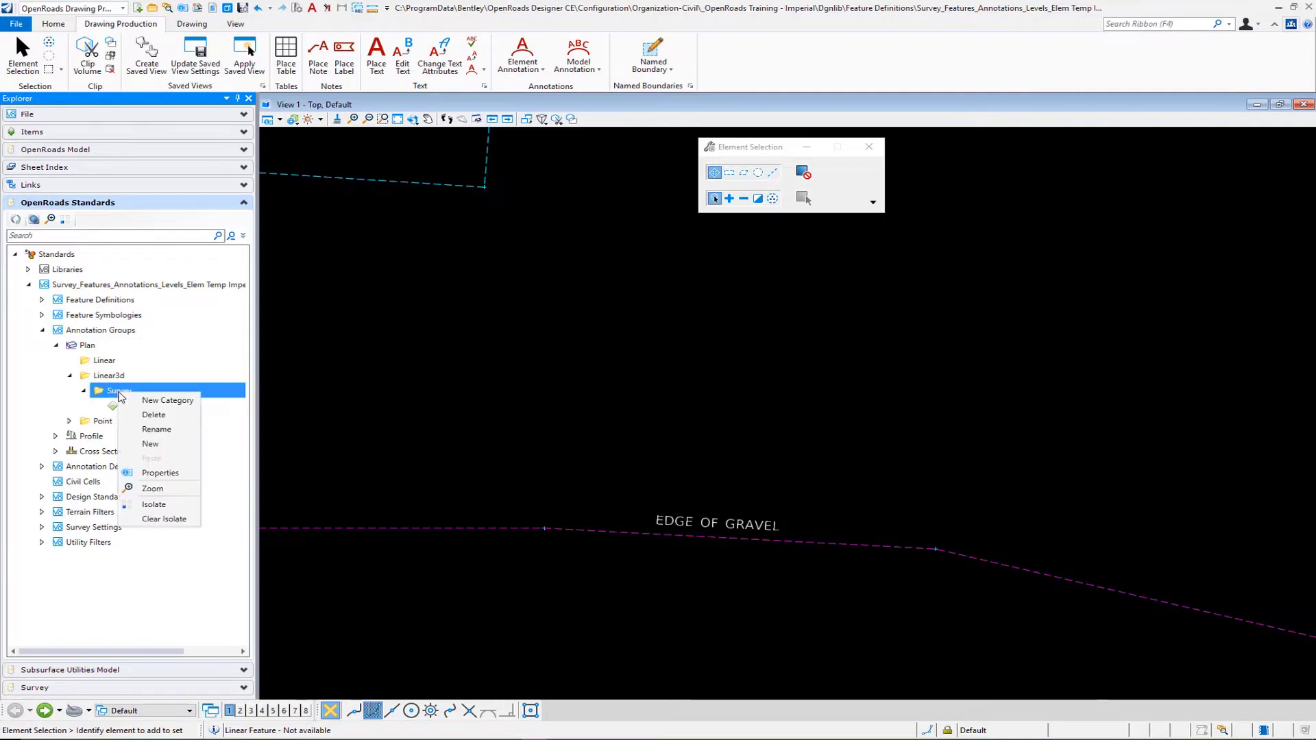
pyautogui.click(150, 445)
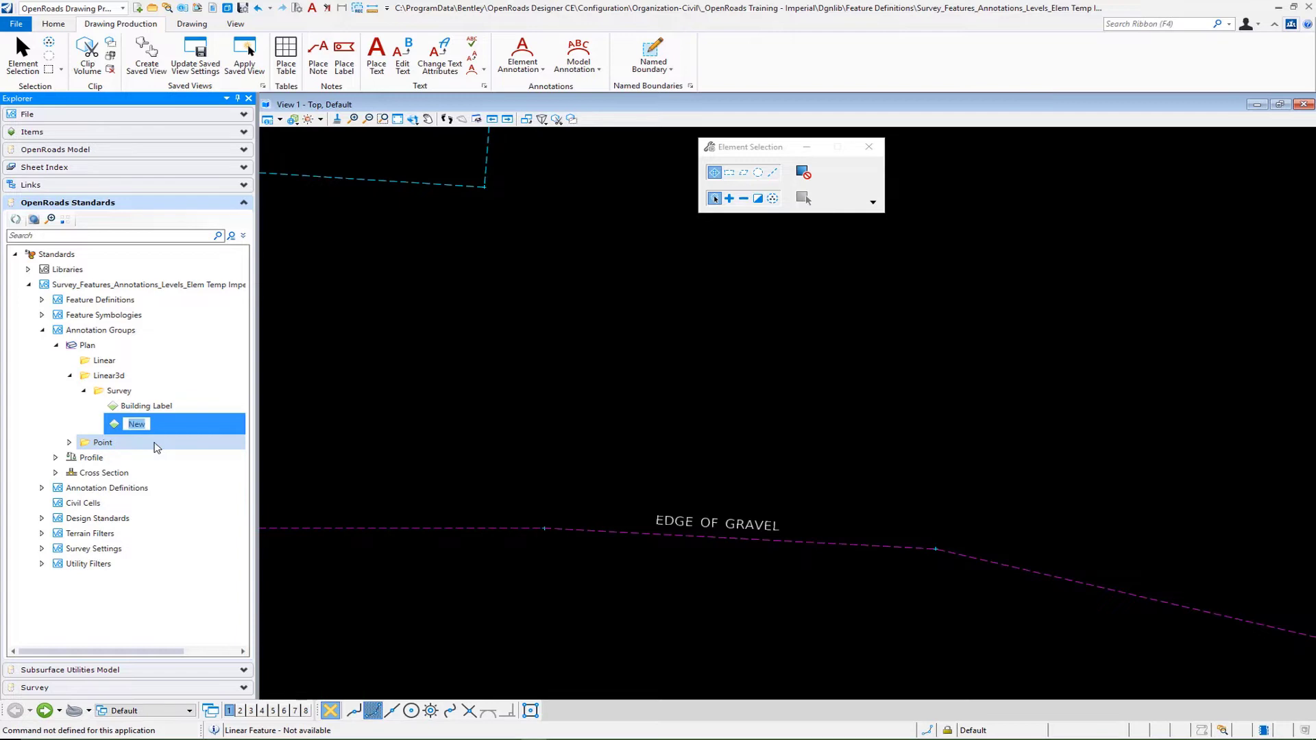
pyautogui.write('Feature Name')
pyautogui.press('Return')
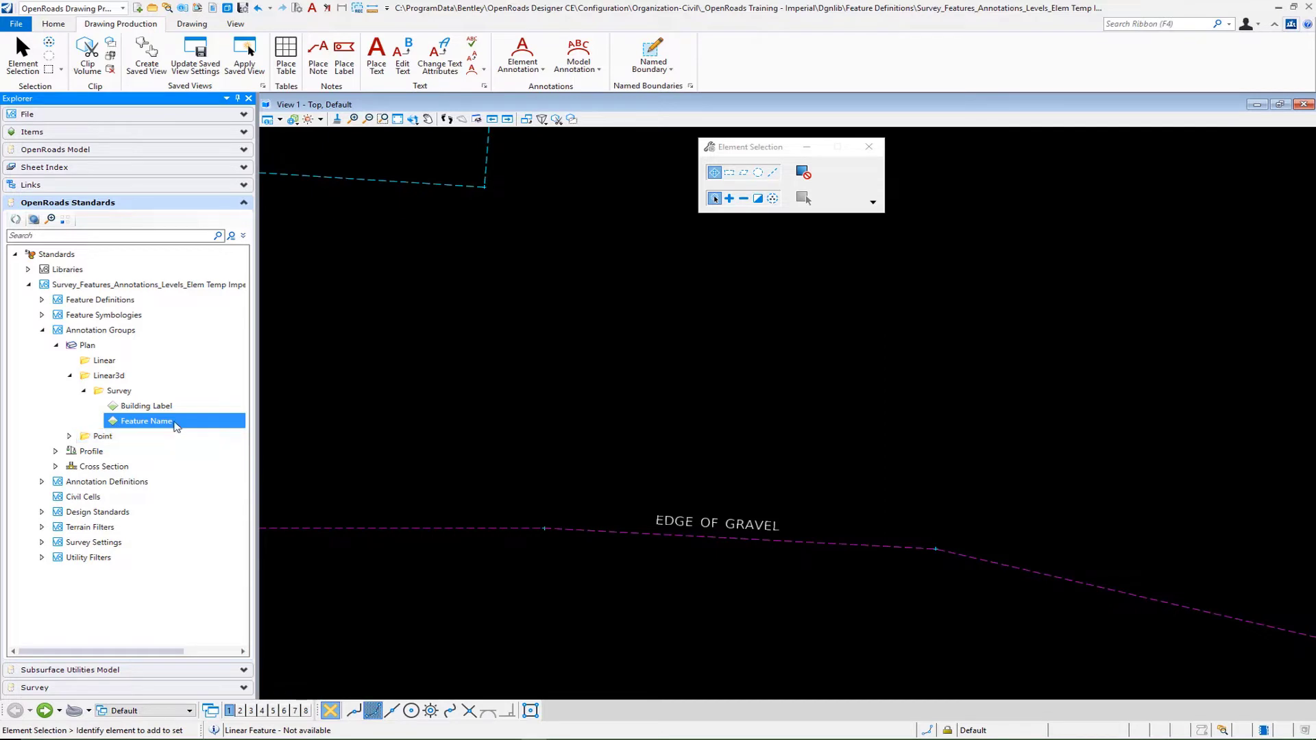
# Step: Add a Linear3d annotation named 'Feature Name' to the Feature Name group
pyautogui.rightClick(174, 428)
pyautogui.click(206, 547)
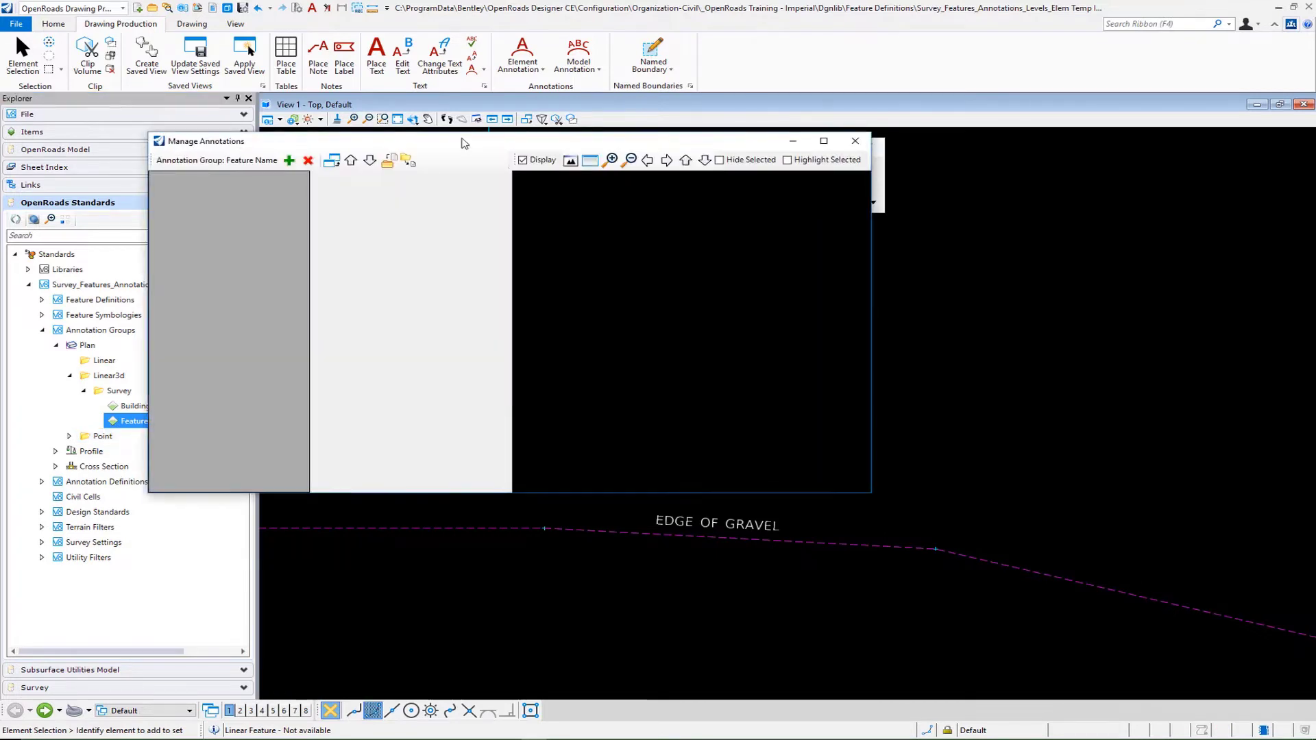
pyautogui.moveTo(461, 140); pyautogui.dragTo(442, 105)
pyautogui.click(268, 126)
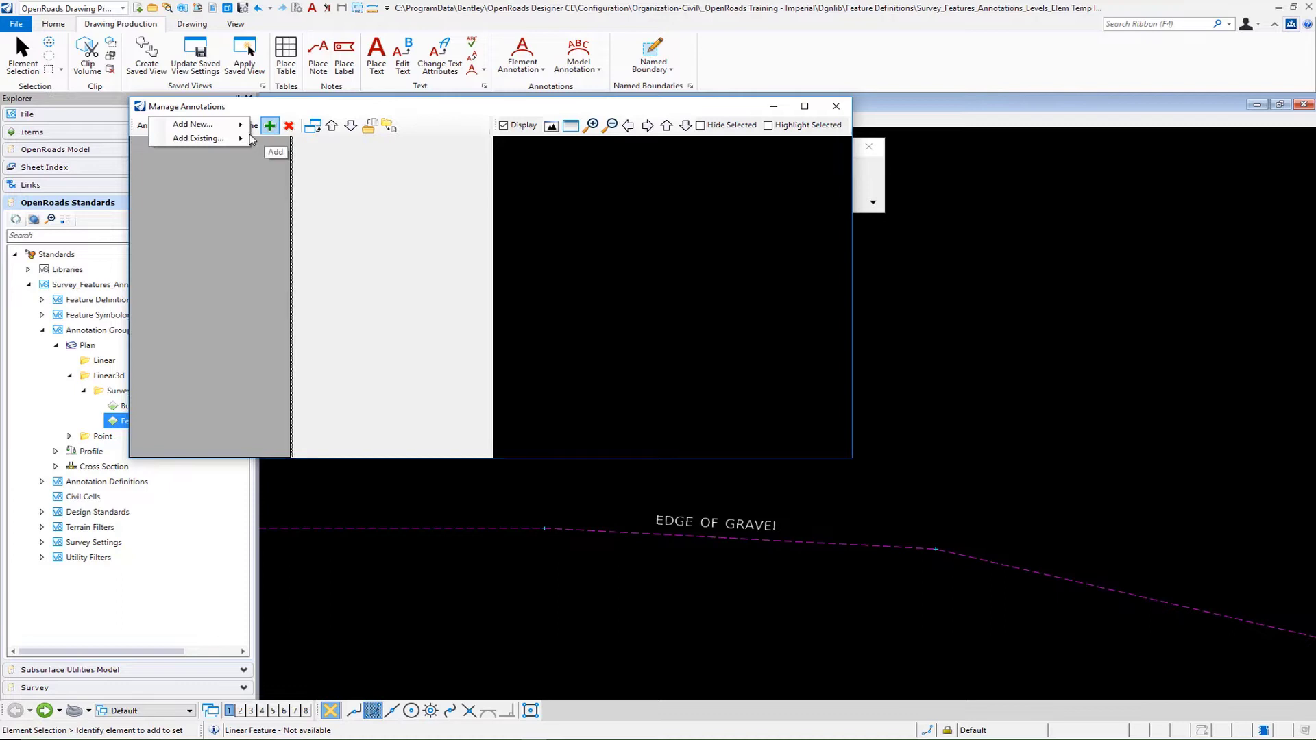
pyautogui.click(273, 128)
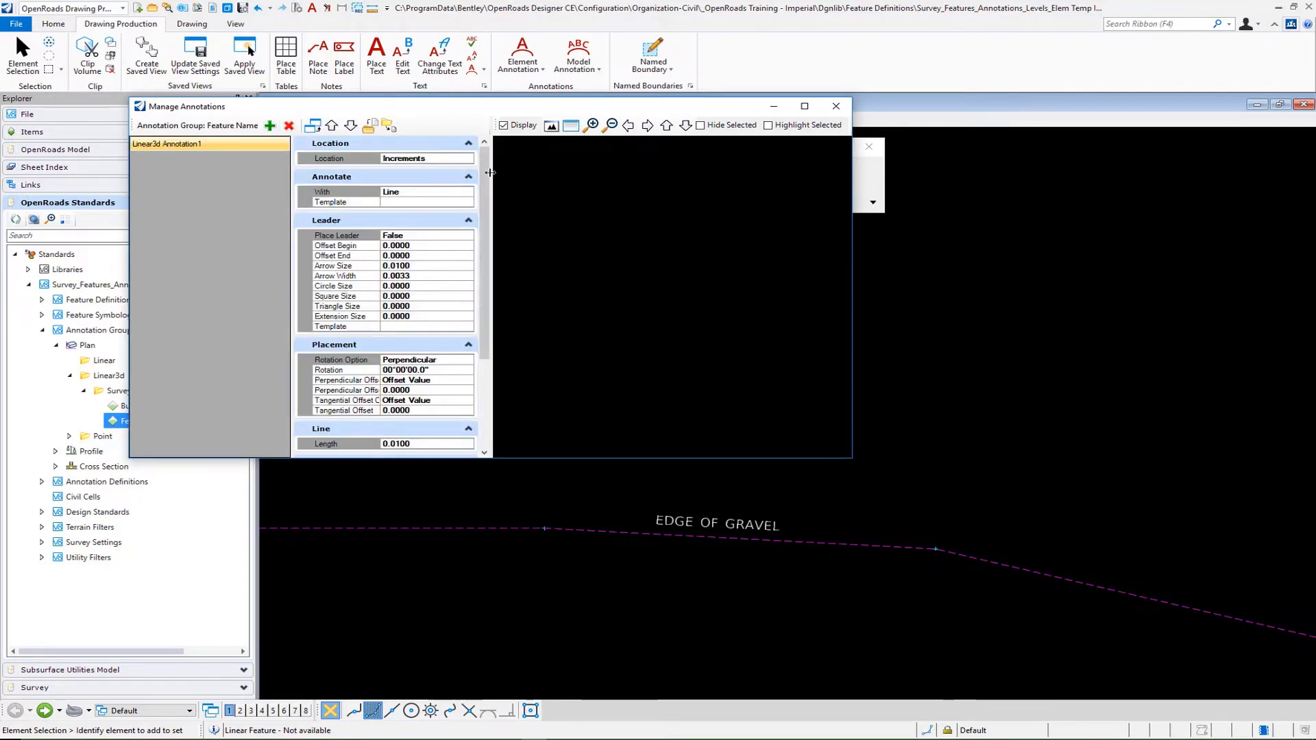
pyautogui.click(228, 145)
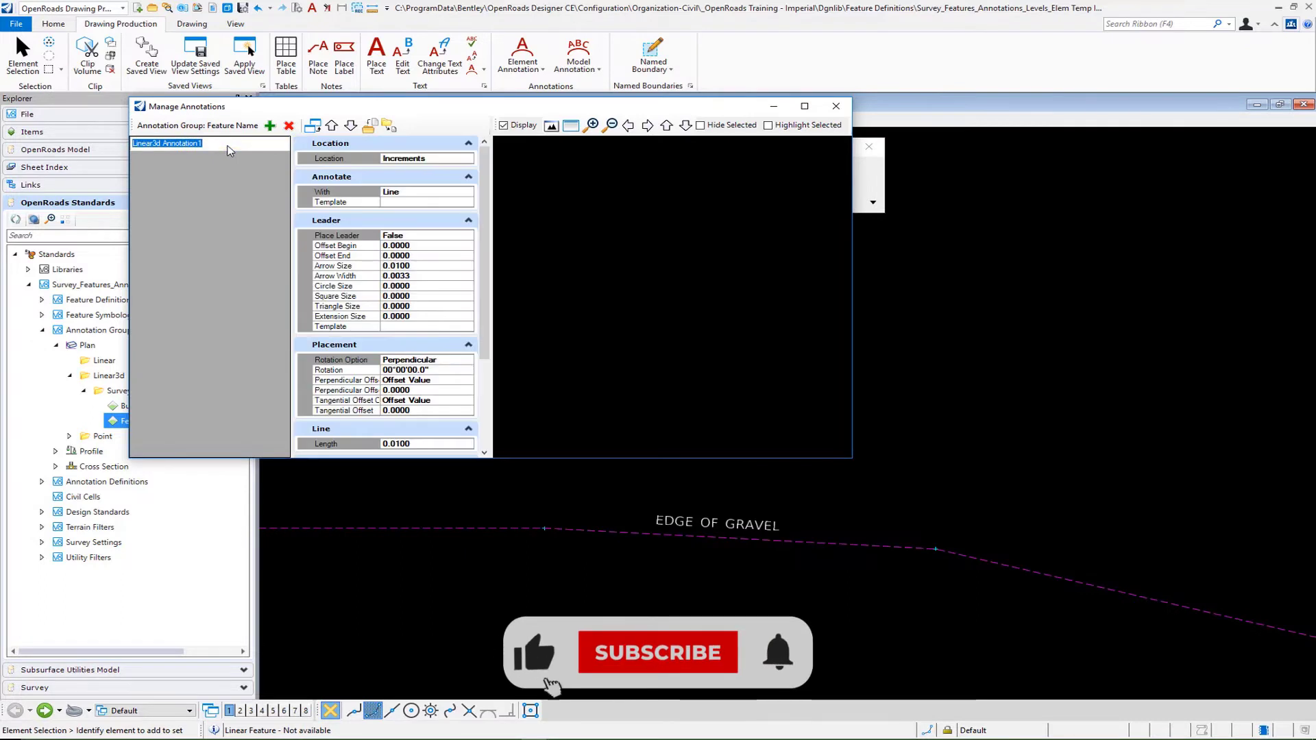
pyautogui.write('Feature')
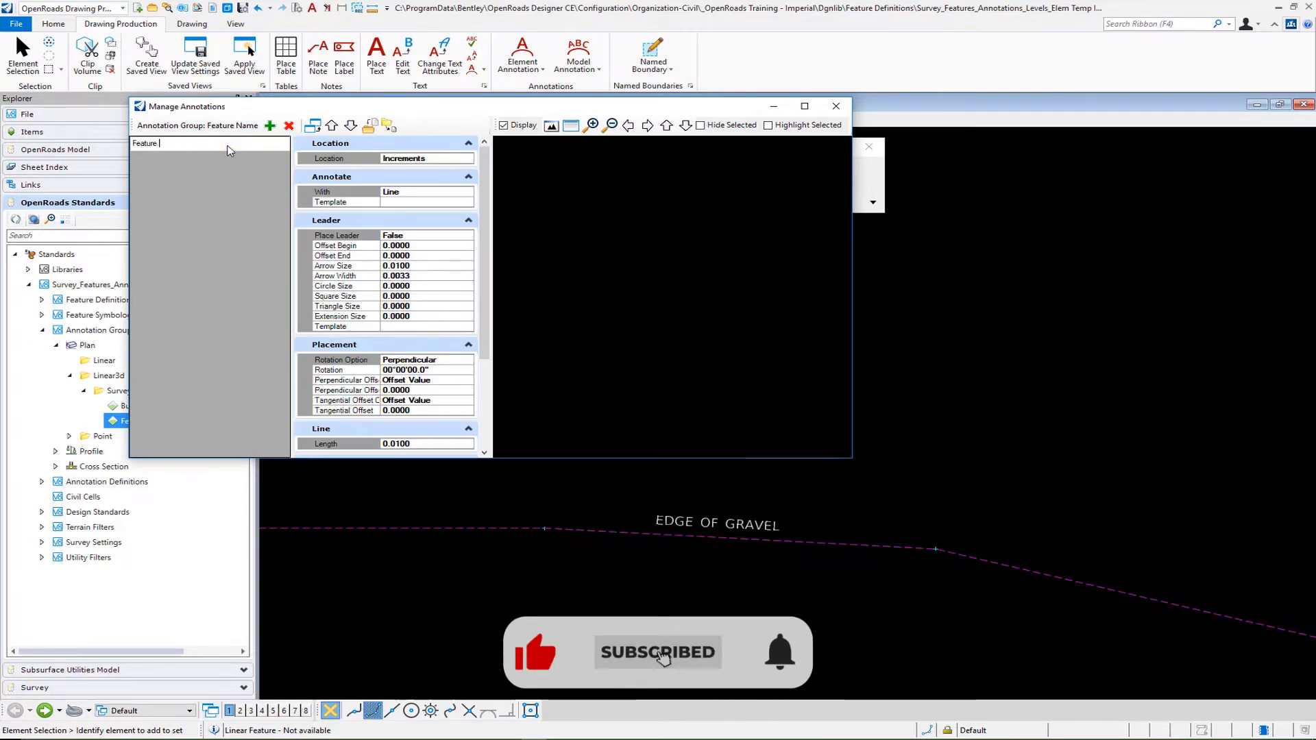
pyautogui.write(' Name')
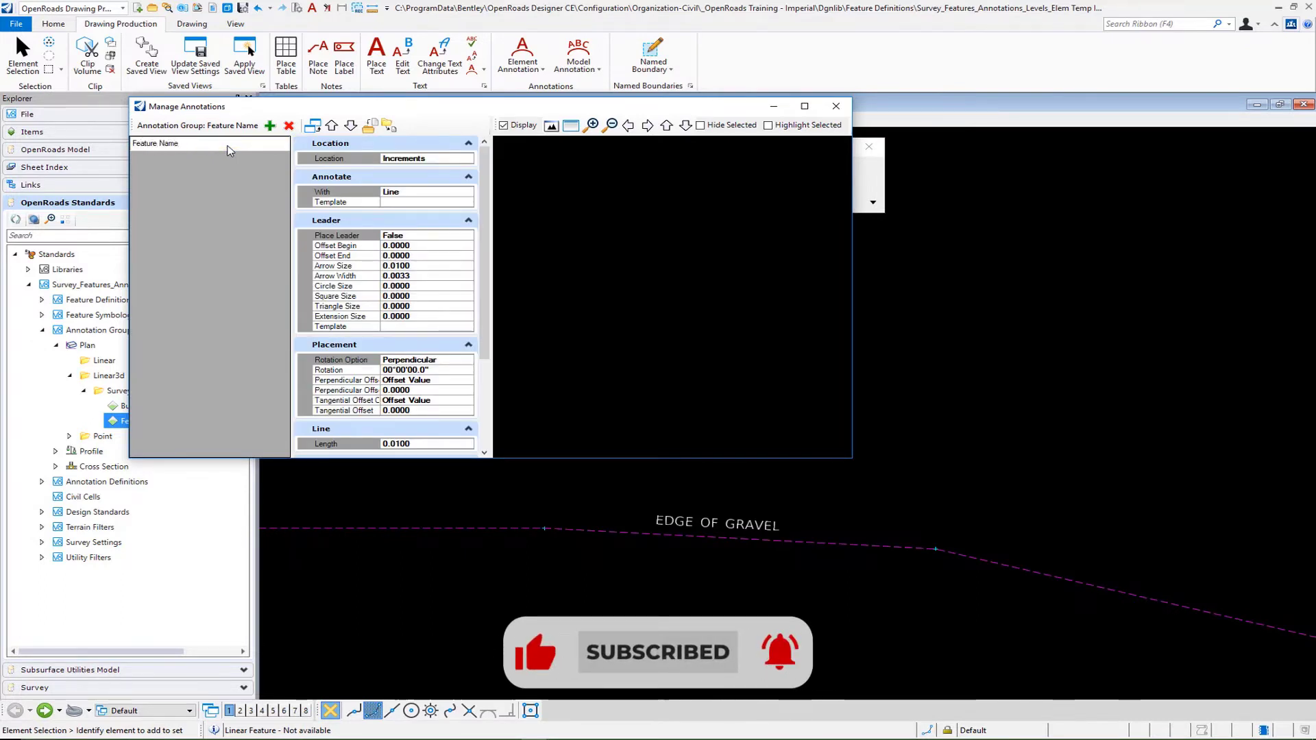
pyautogui.press('Return')
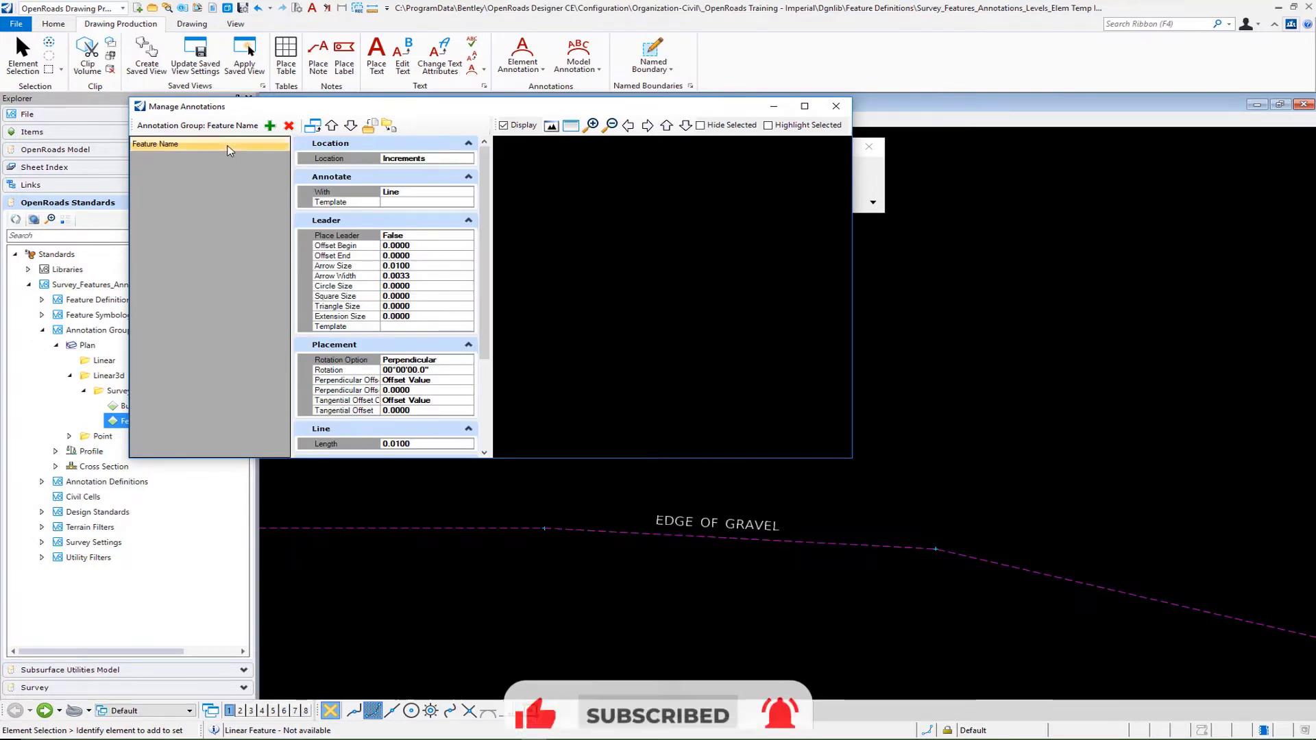
# Step: Make the annotation use Text with the Survey Feature Desc favorite
pyautogui.click(468, 199)
pyautogui.click(467, 192)
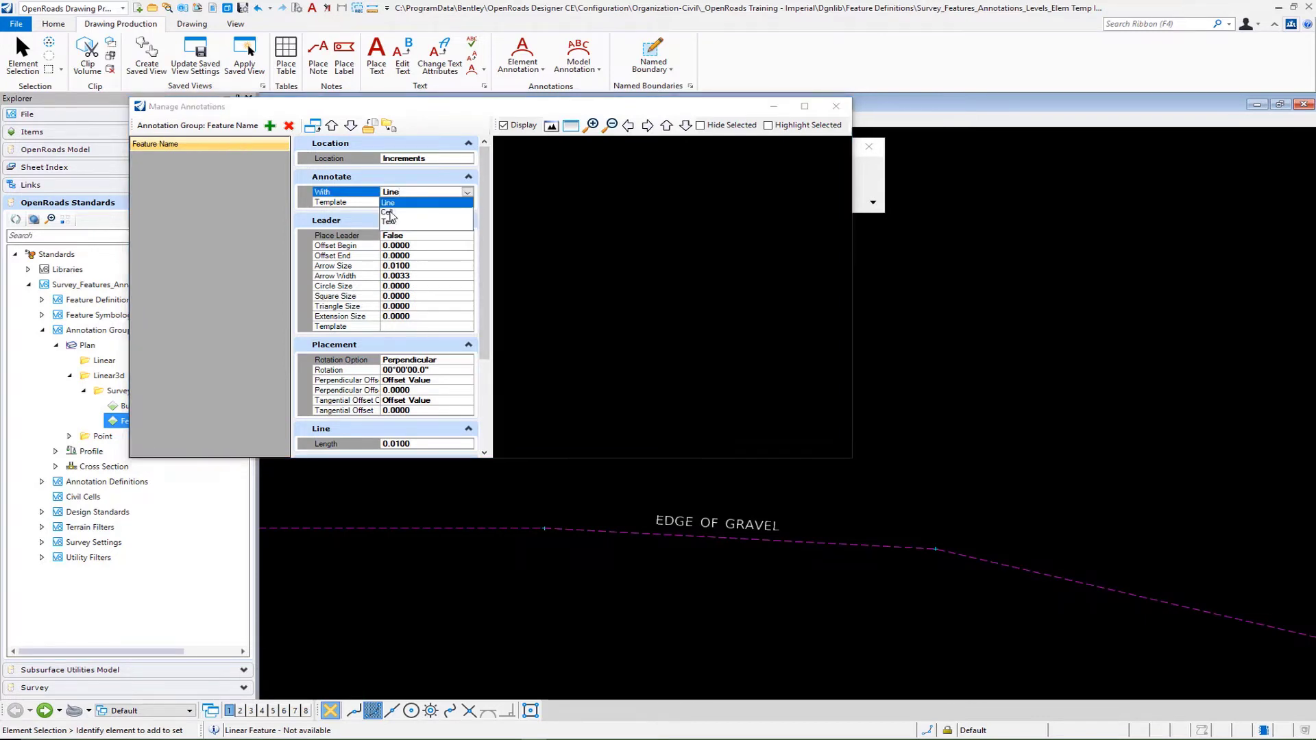
pyautogui.click(393, 223)
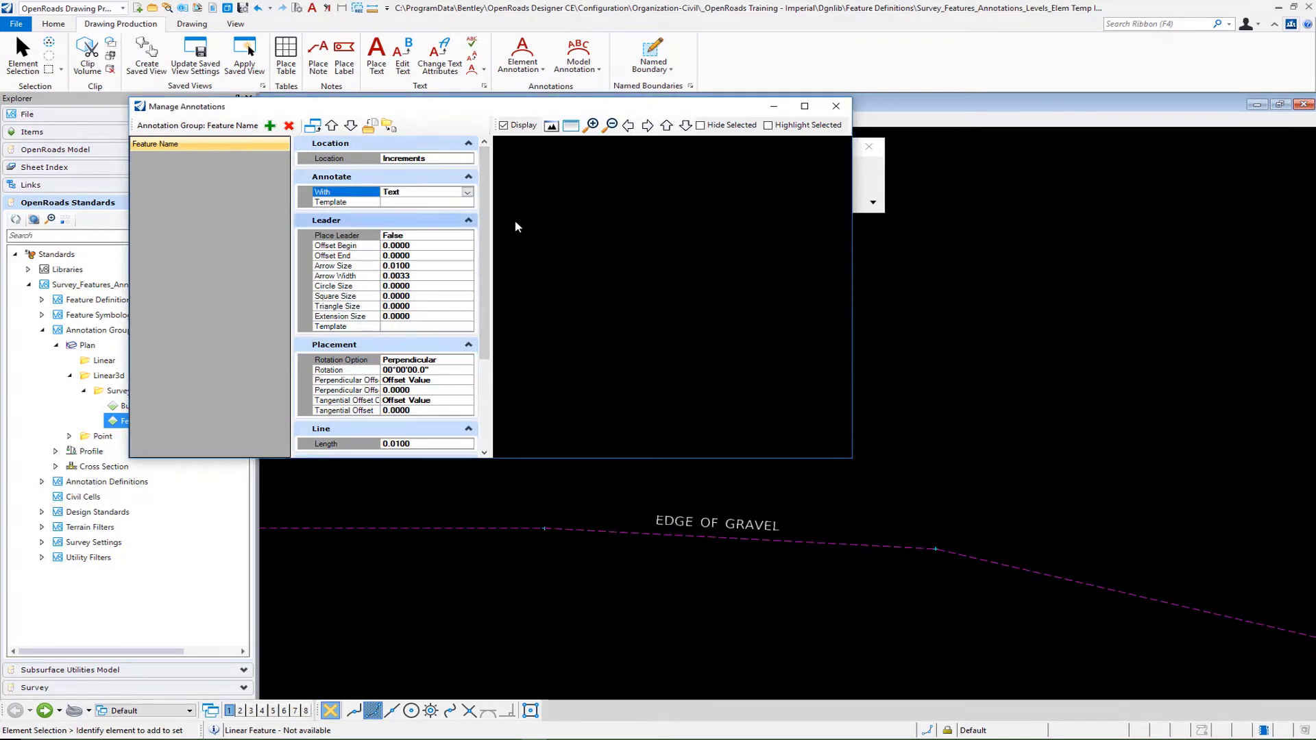
pyautogui.click(469, 220)
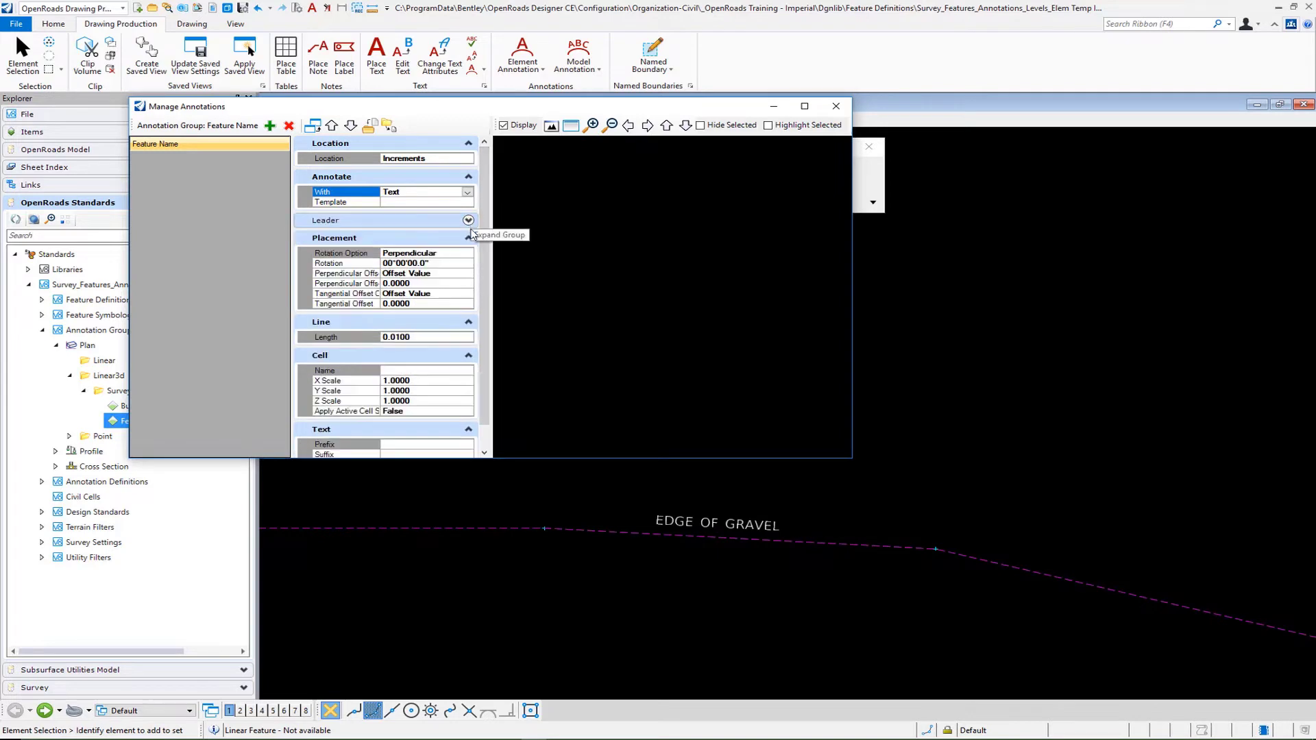
pyautogui.click(468, 321)
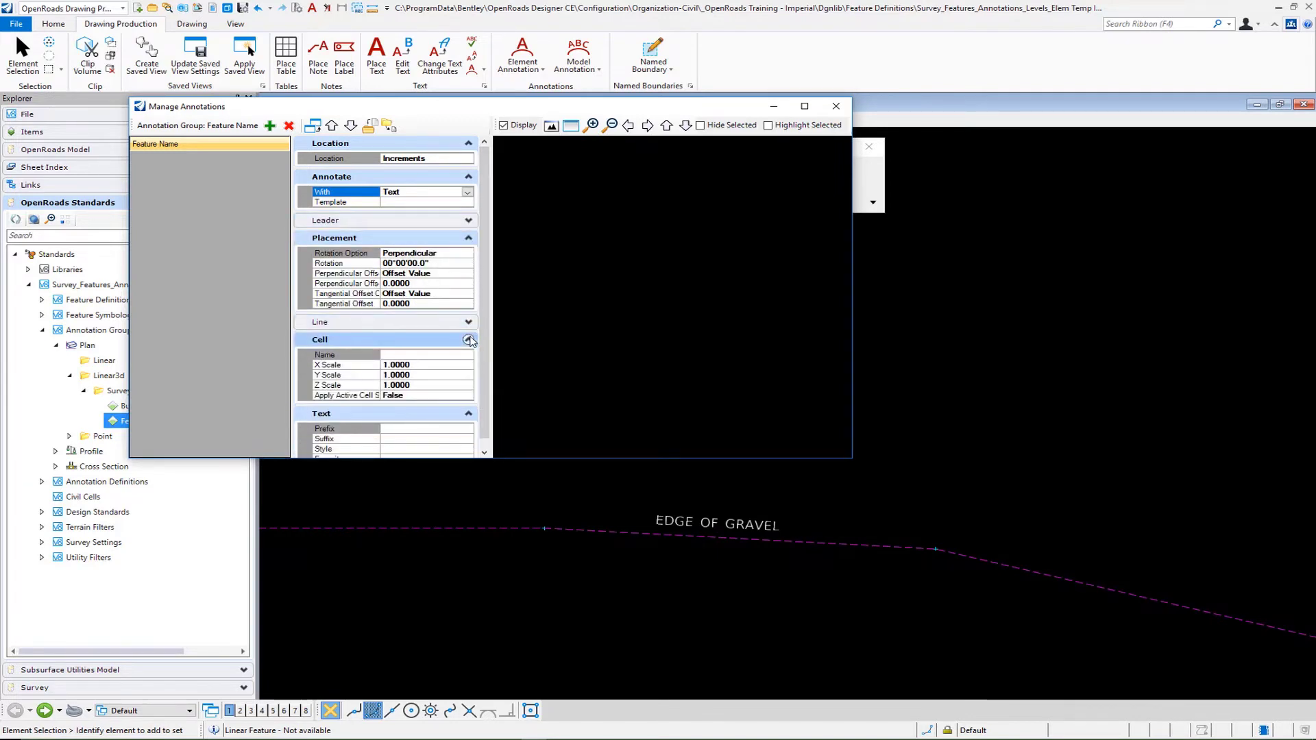
pyautogui.click(468, 339)
pyautogui.click(456, 403)
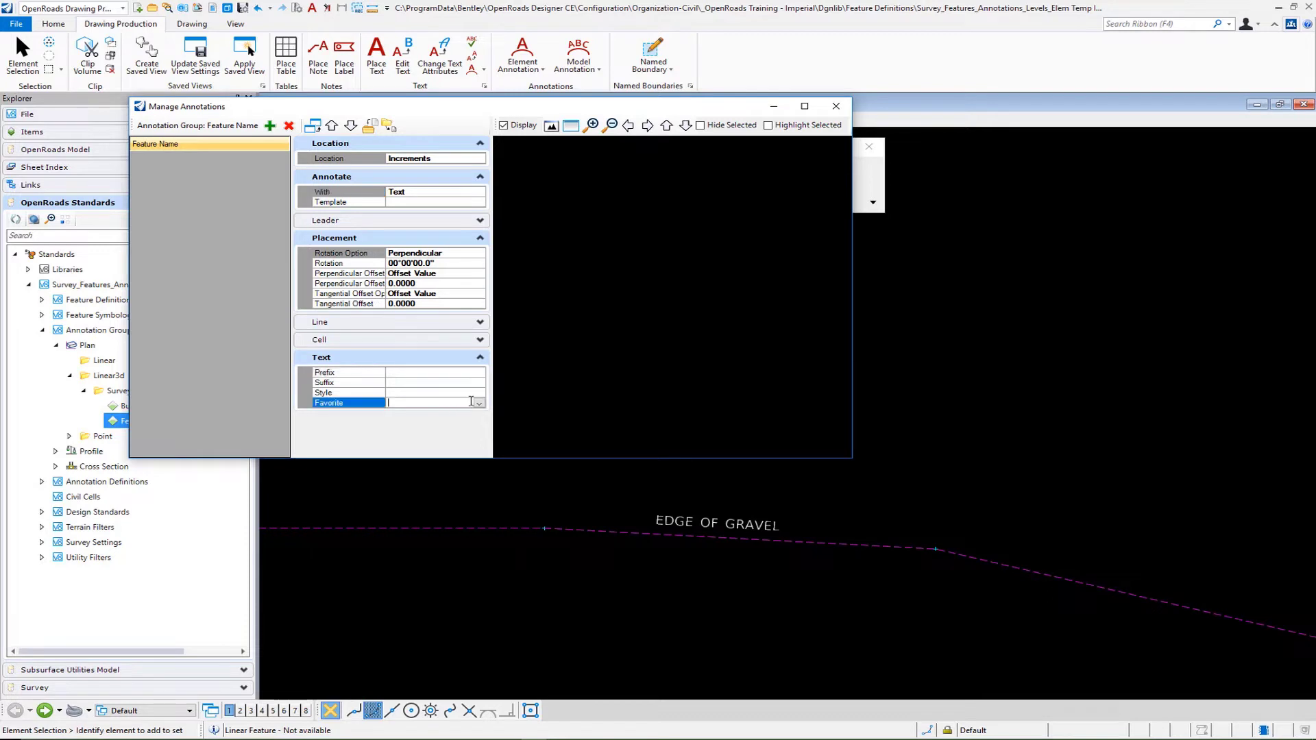
pyautogui.click(479, 403)
pyautogui.moveTo(478, 420); pyautogui.dragTo(485, 491)
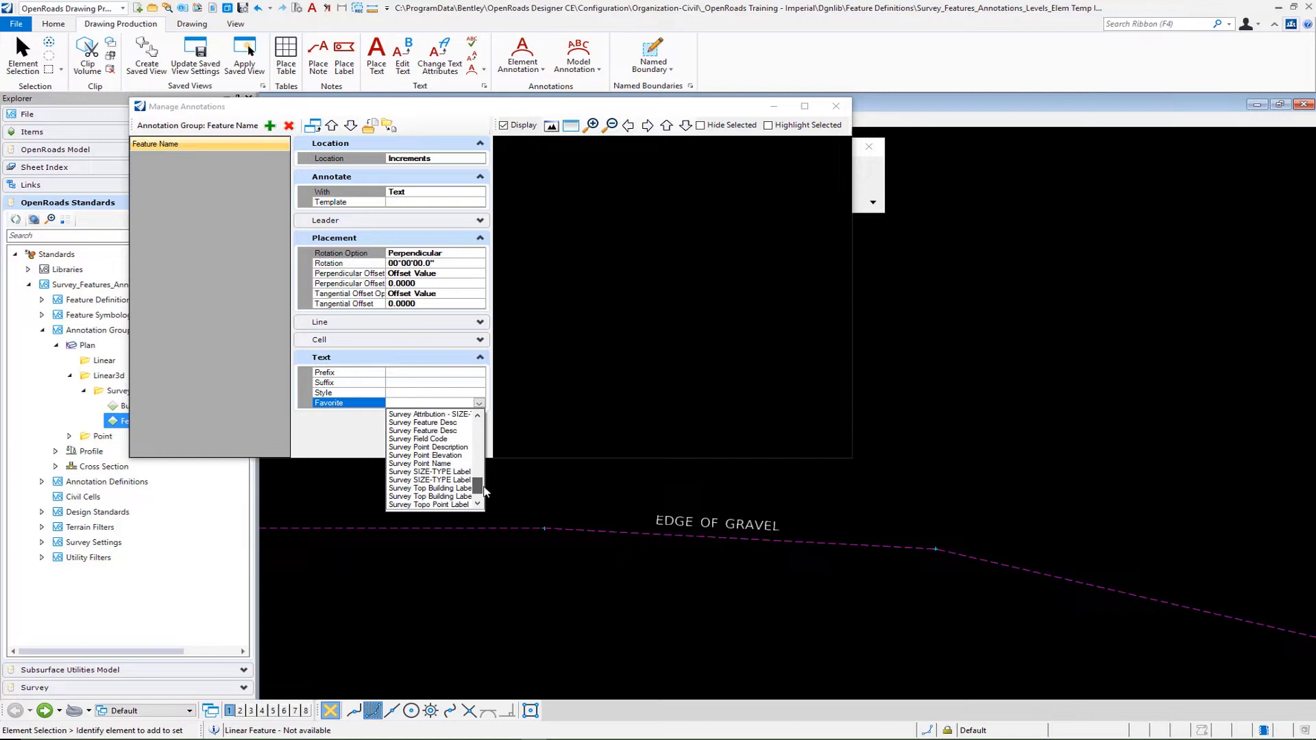
pyautogui.click(439, 423)
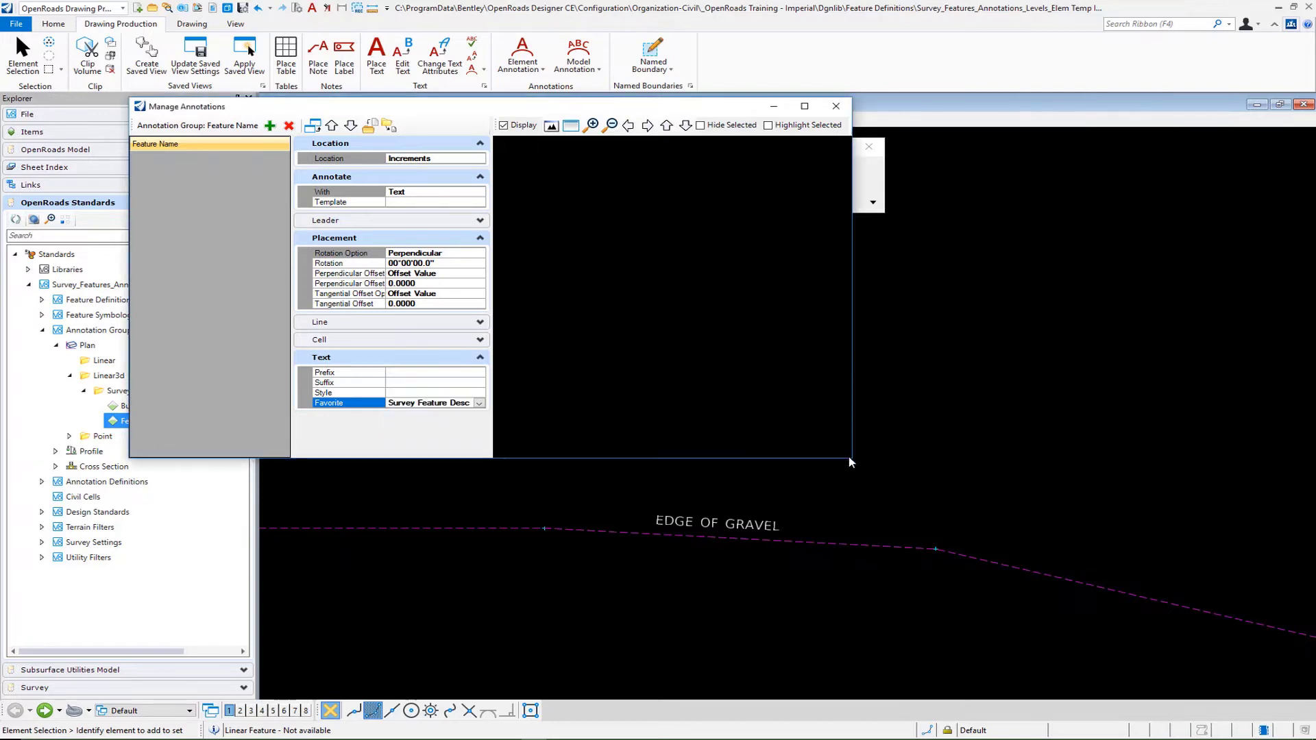
pyautogui.moveTo(850, 459); pyautogui.dragTo(904, 476)
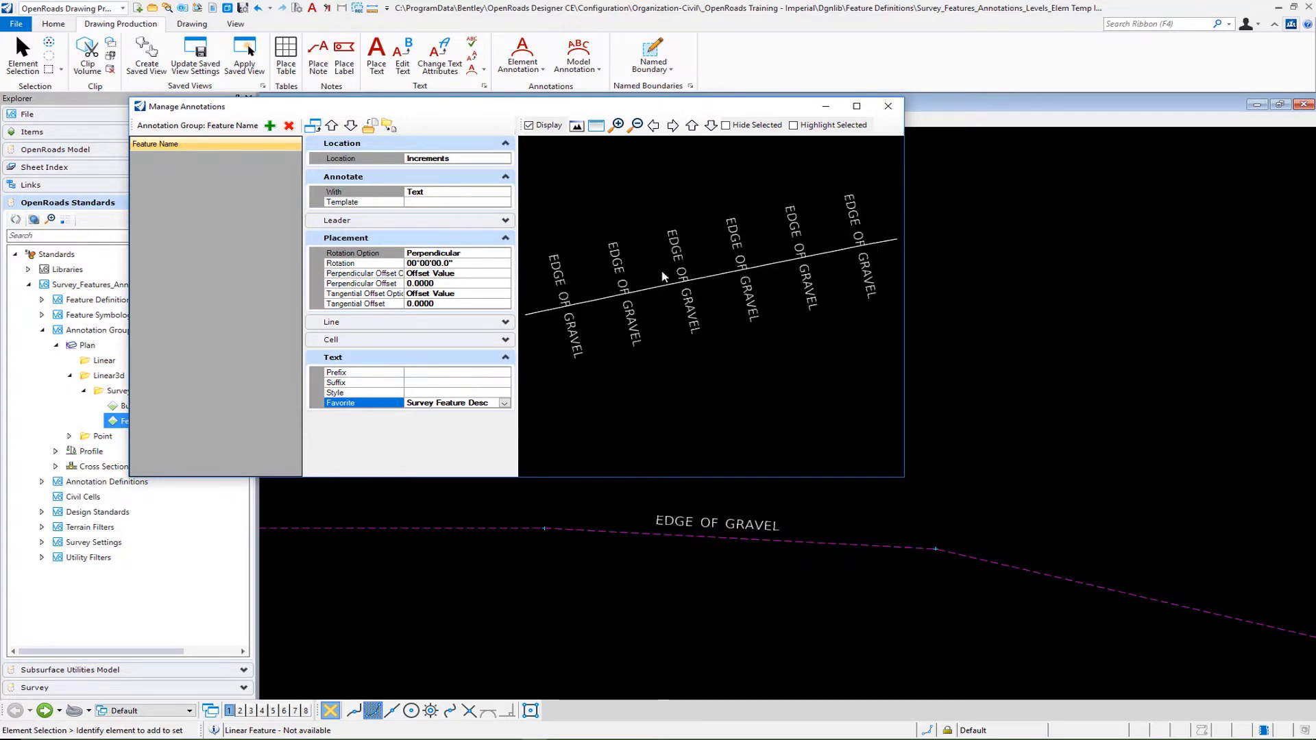
# Step: Set the label Rotation Option to Tangent
pyautogui.click(499, 255)
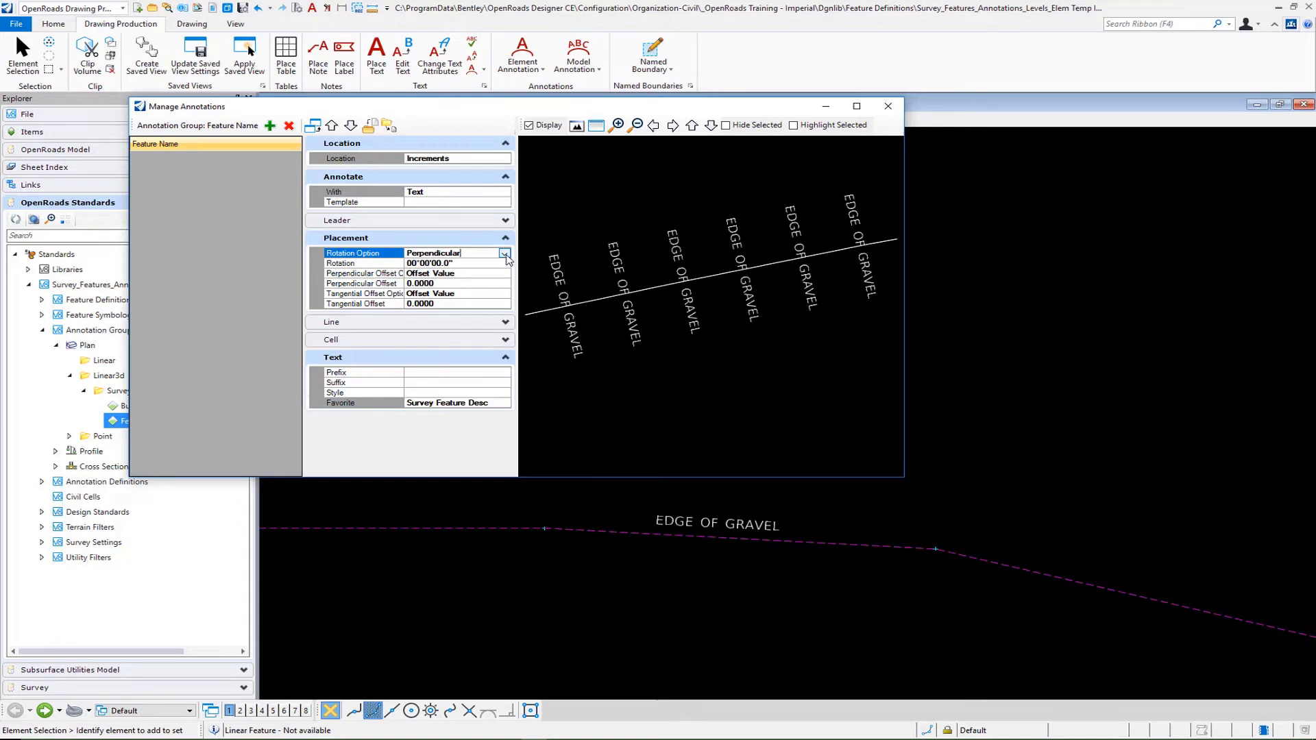
pyautogui.click(505, 254)
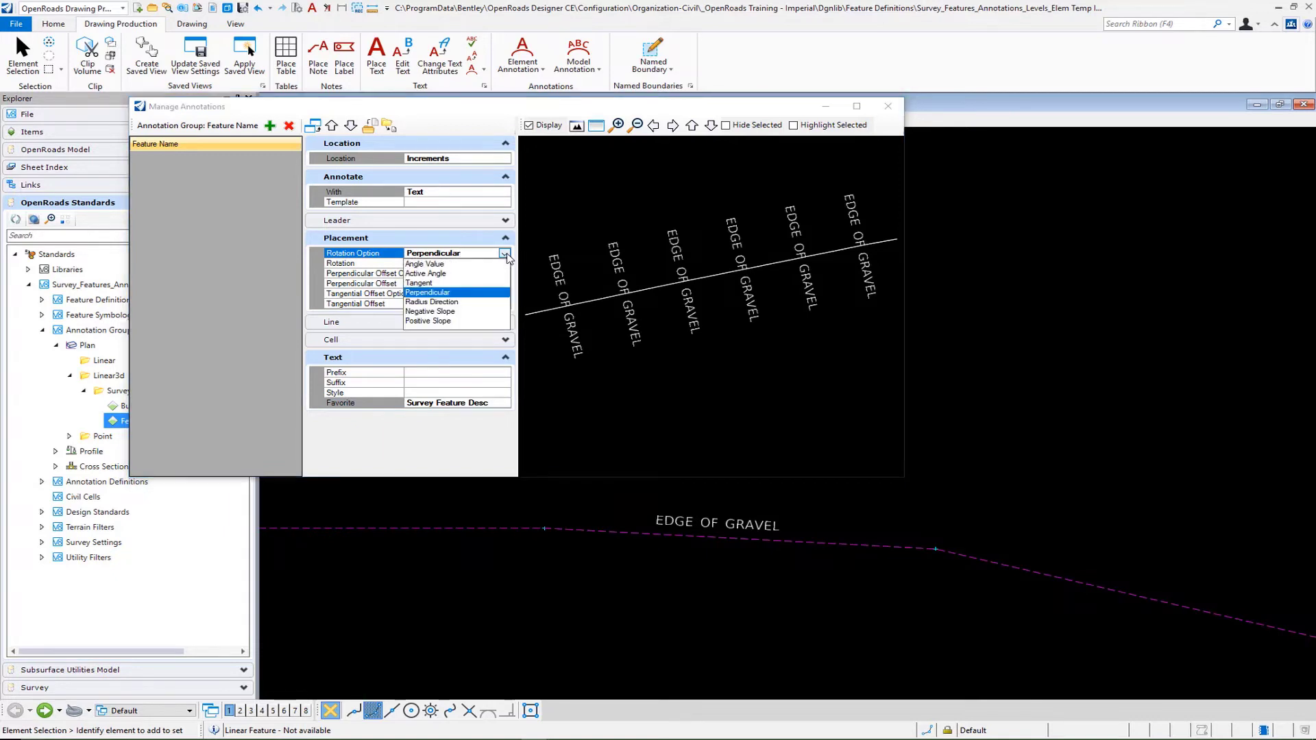
pyautogui.click(439, 291)
pyautogui.press('Down')
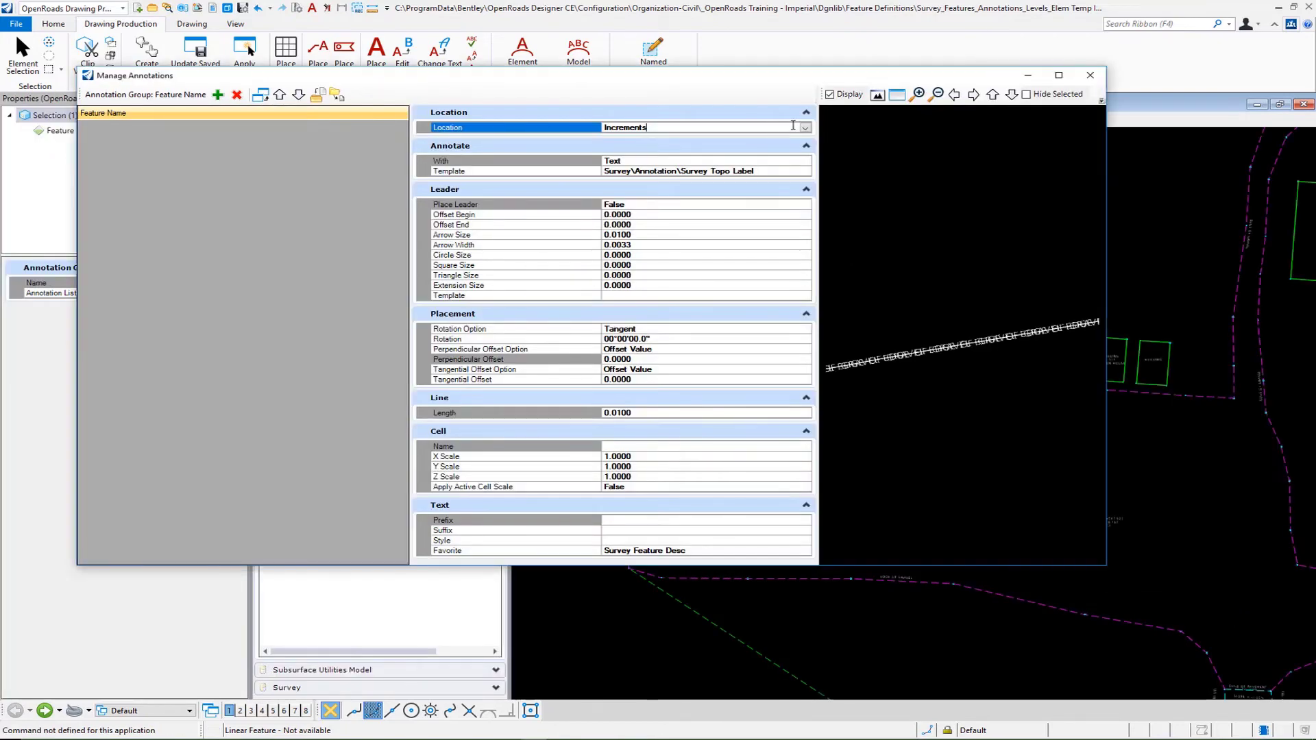
# Step: Change the Location Increments option to Percent and confirm the value
pyautogui.click(806, 129)
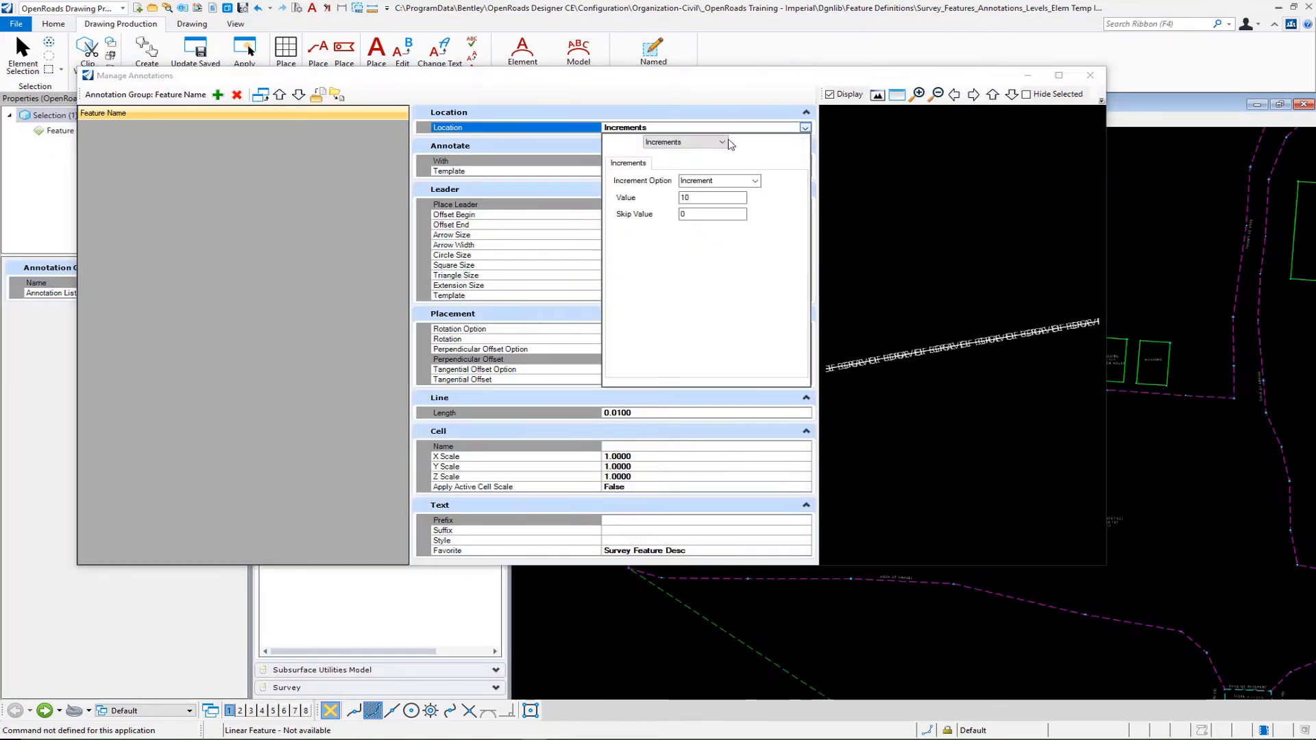
pyautogui.click(713, 181)
pyautogui.click(712, 194)
pyautogui.click(756, 181)
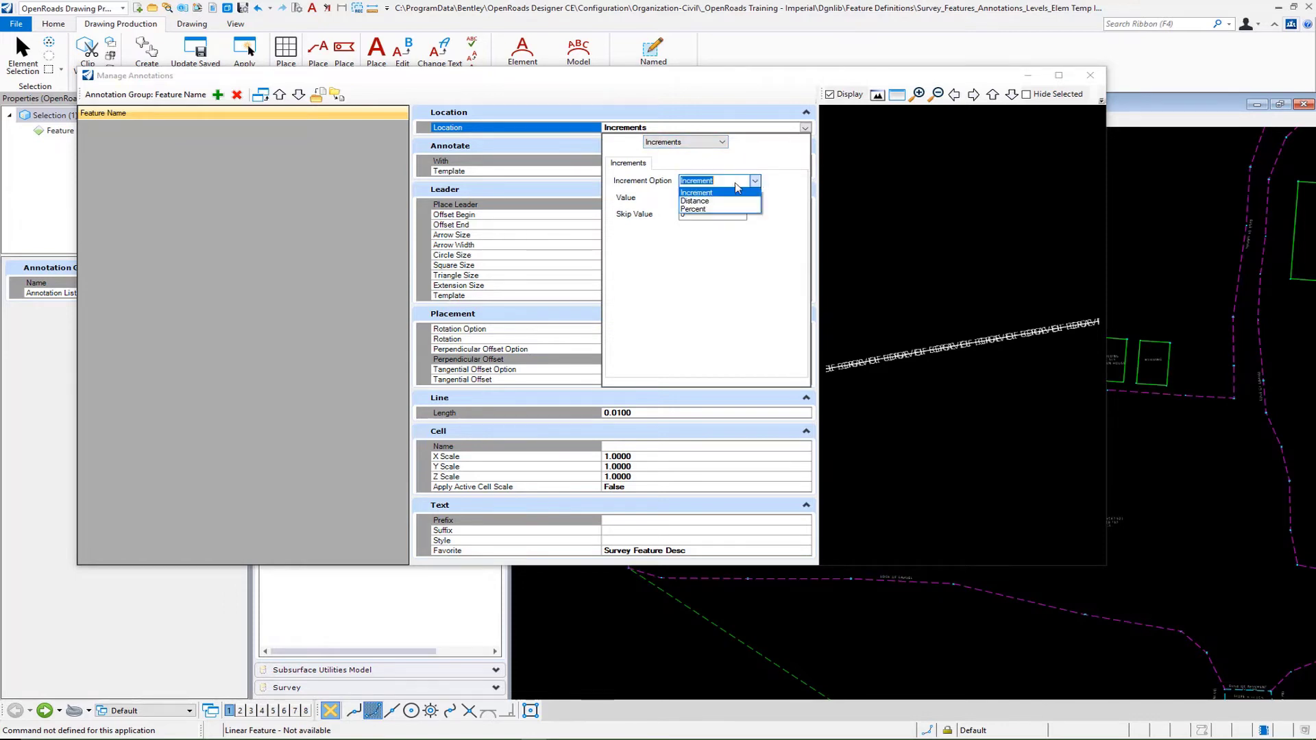
pyautogui.click(706, 204)
pyautogui.press('Tab')
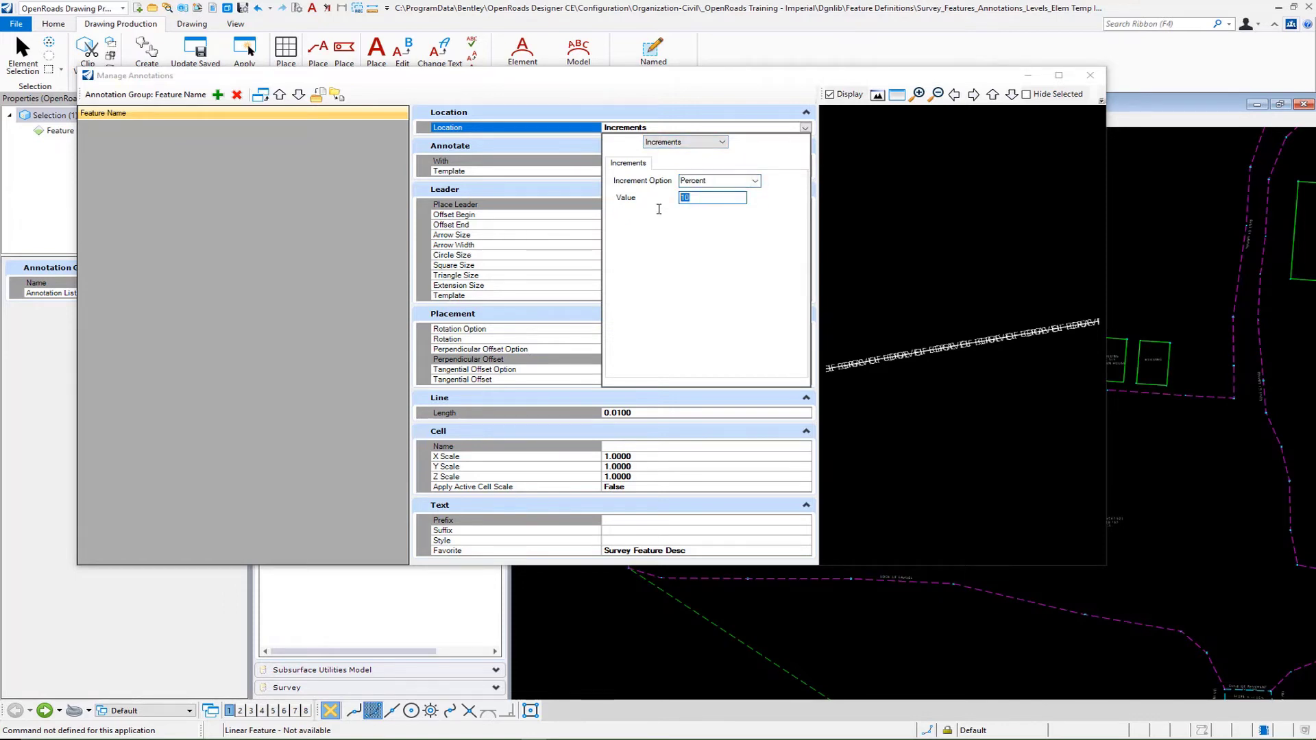
pyautogui.press('Return')
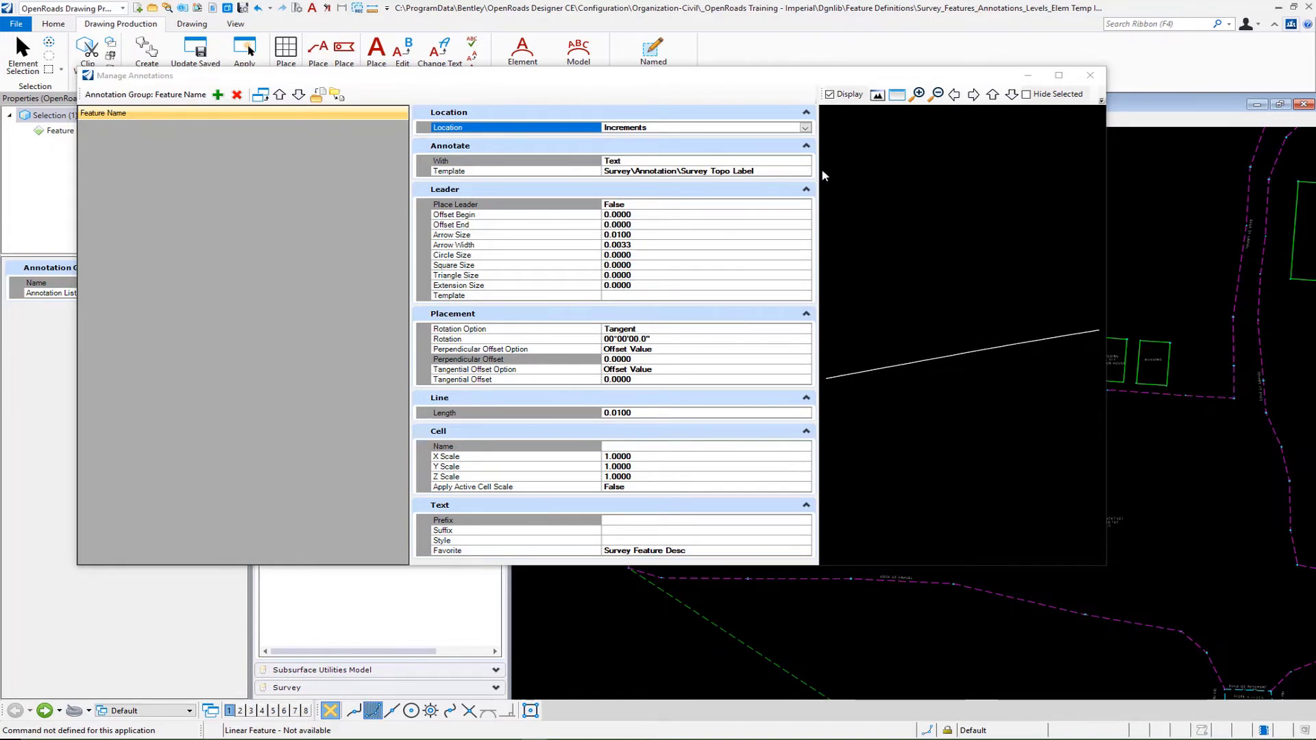
# Step: Set the Perpendicular Offset to -0.0030 so the text sits above the line
pyautogui.moveTo(820, 180); pyautogui.dragTo(689, 203)
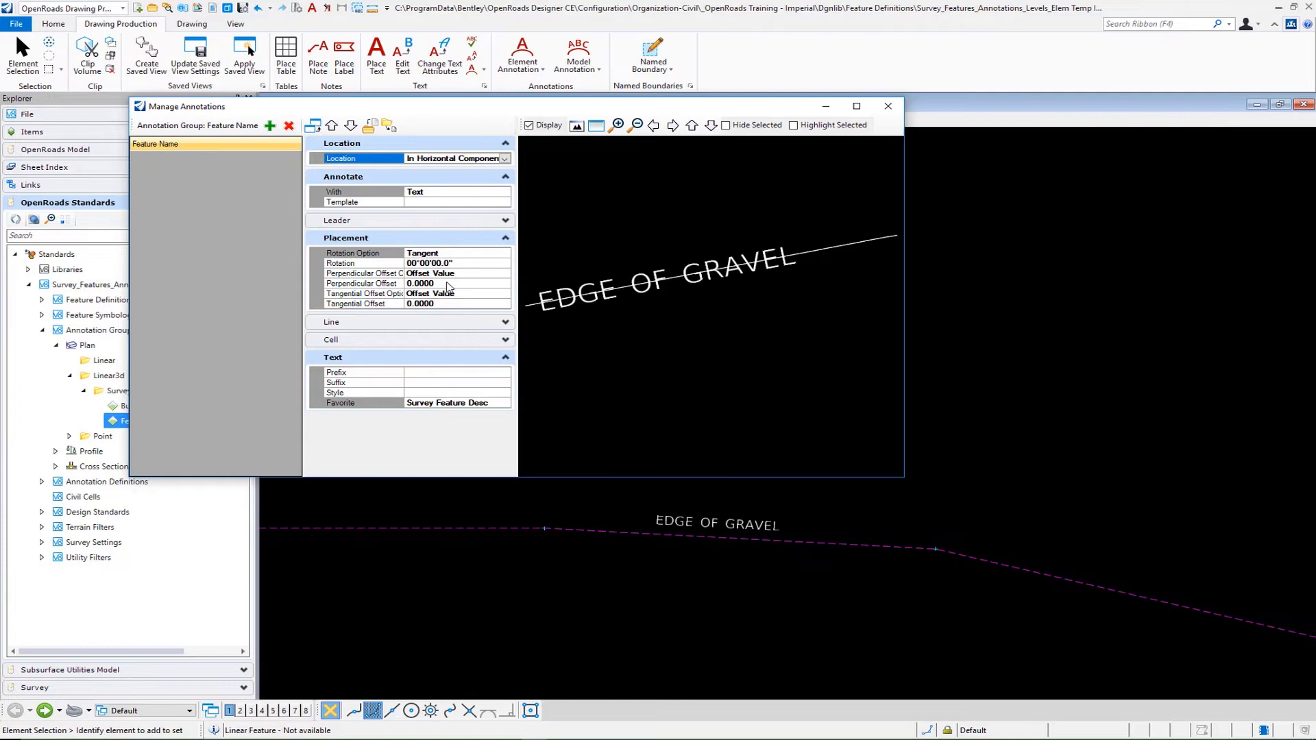
pyautogui.click(448, 284)
pyautogui.write('.0')
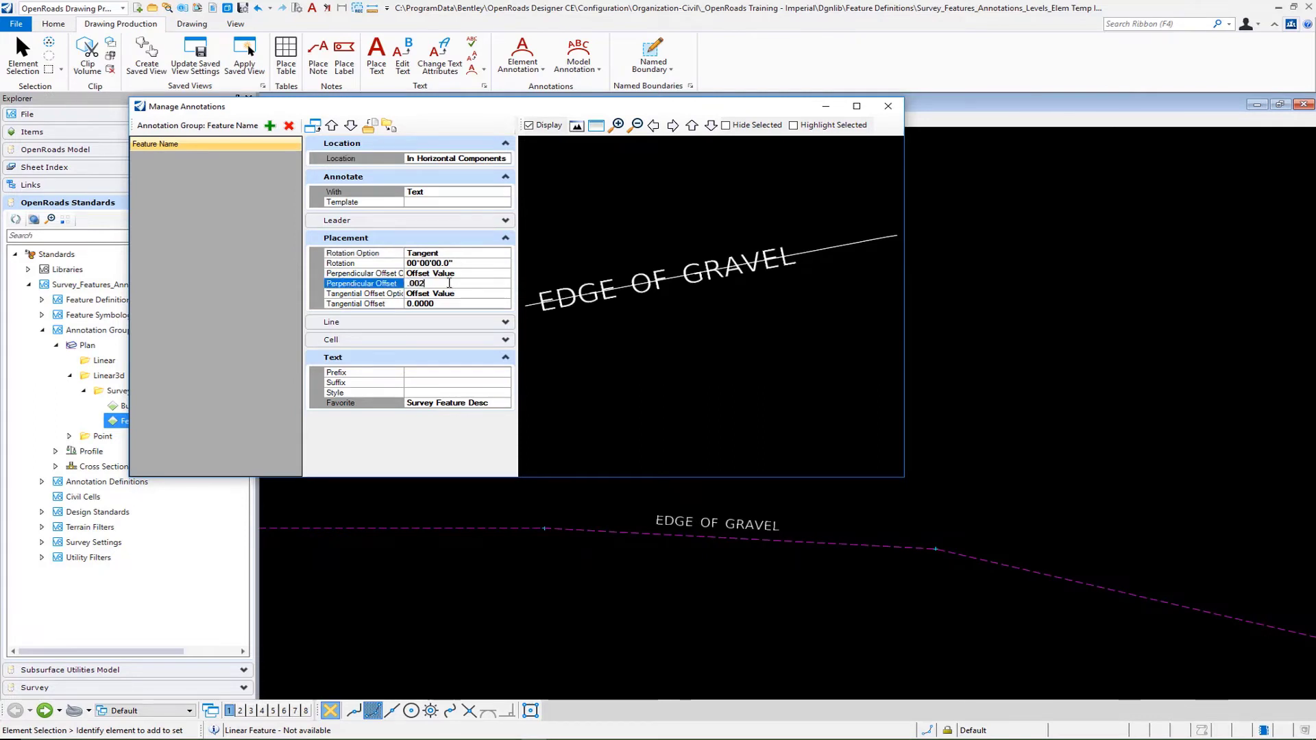
pyautogui.write('02')
pyautogui.press('Return')
pyautogui.click(450, 283)
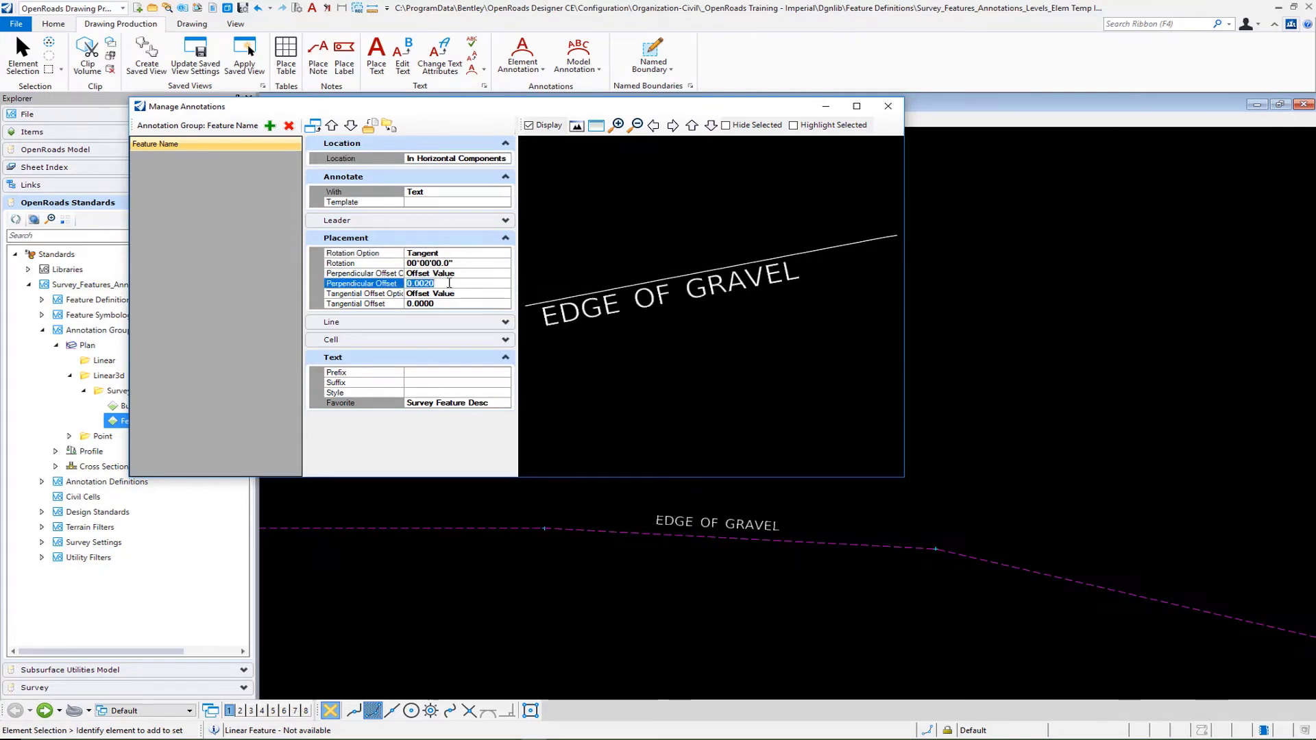
pyautogui.write('-0.003')
pyautogui.press('Return')
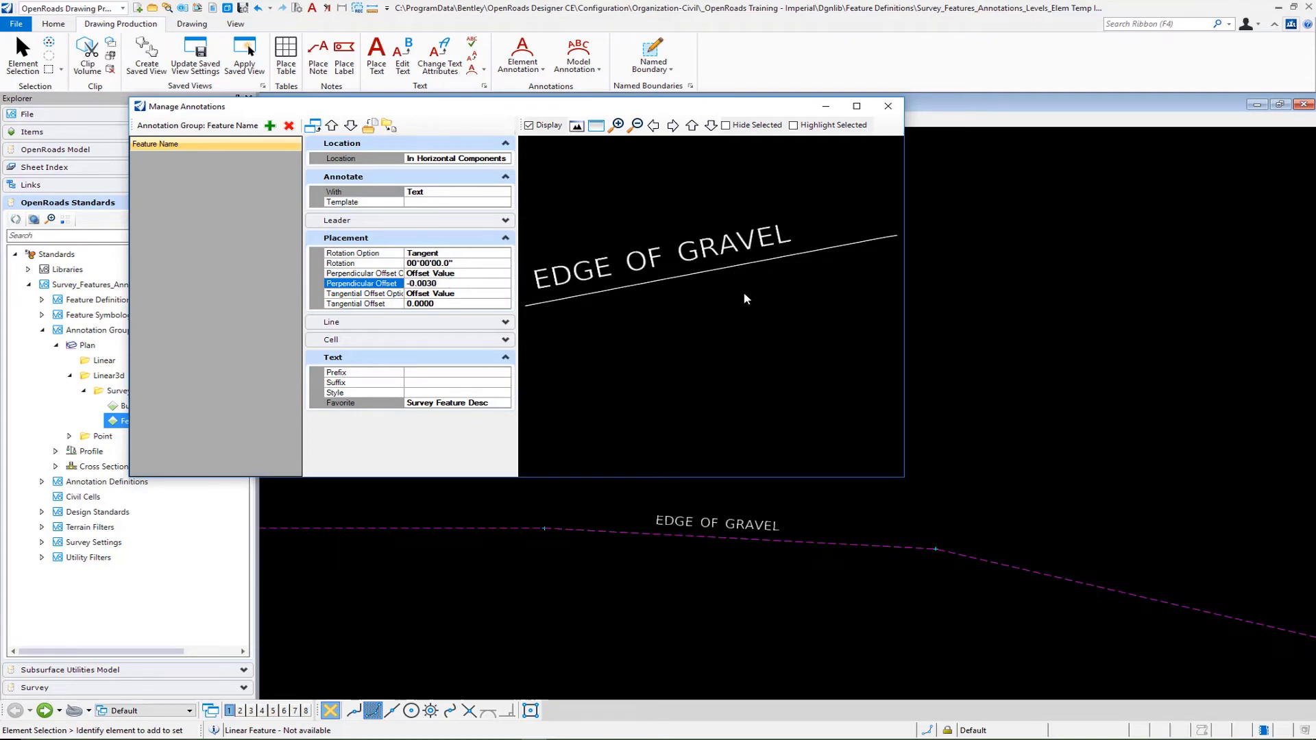
# Step: Choose the Survey > Annotation text template
pyautogui.scroll(-1, 732, 304)
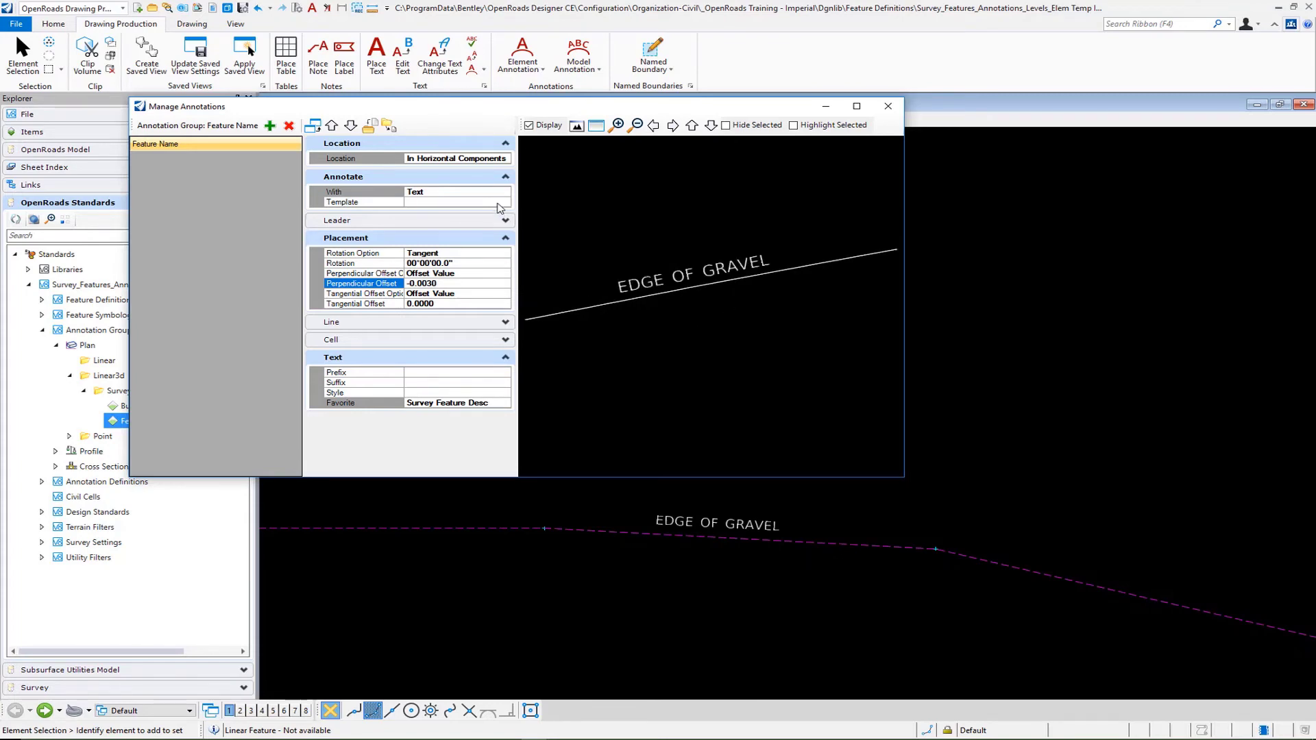
pyautogui.click(453, 202)
pyautogui.click(453, 203)
pyautogui.click(418, 224)
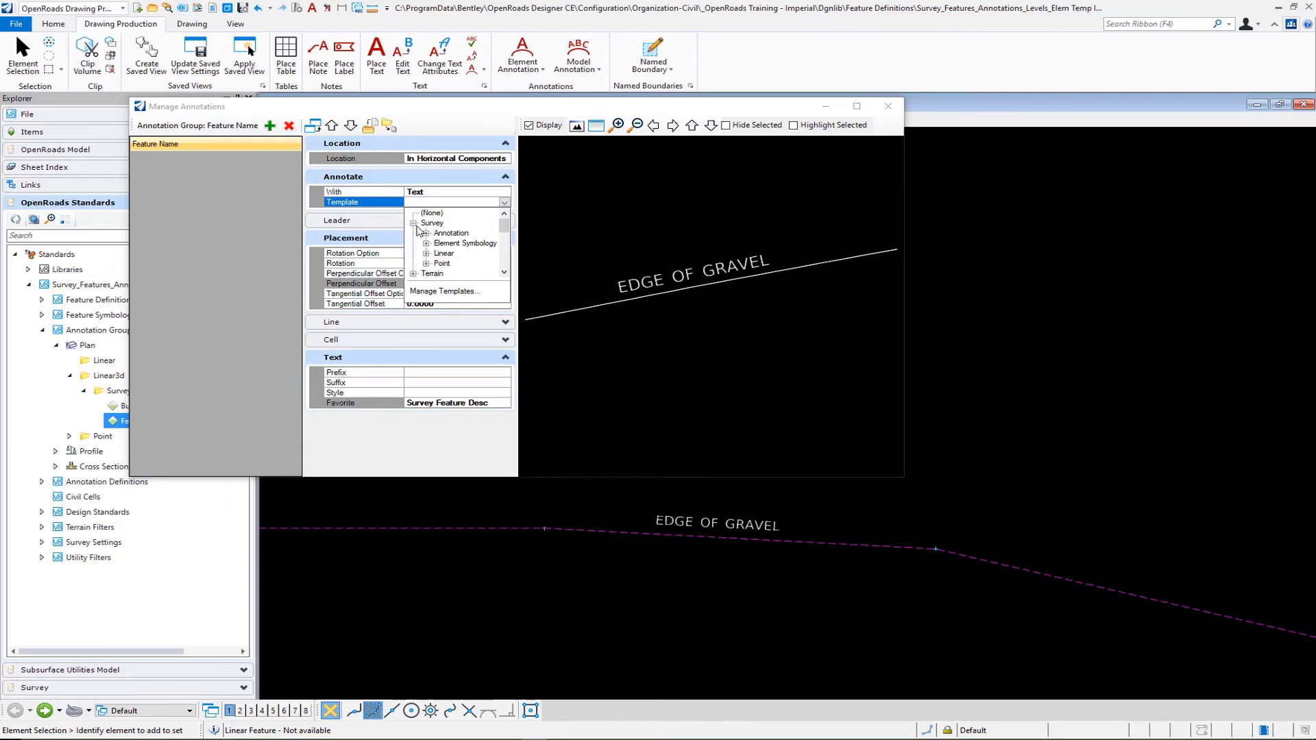
pyautogui.click(426, 234)
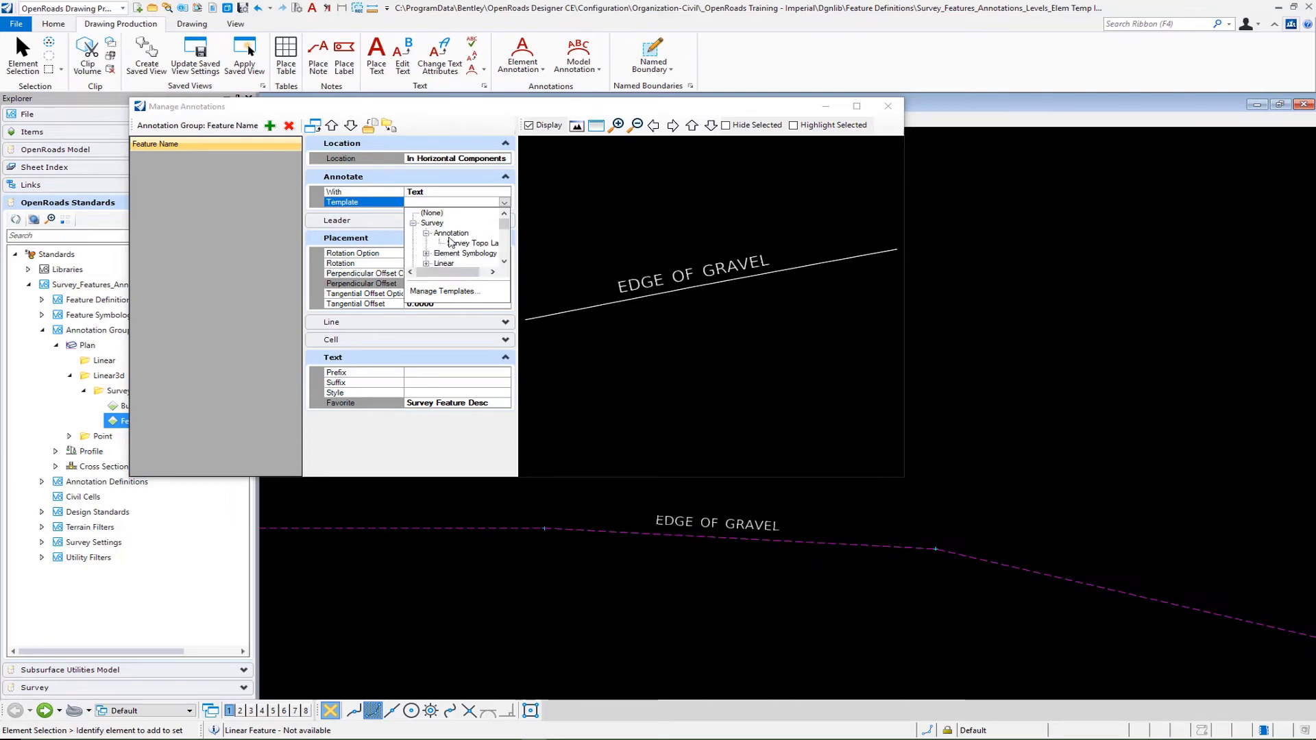
pyautogui.click(458, 245)
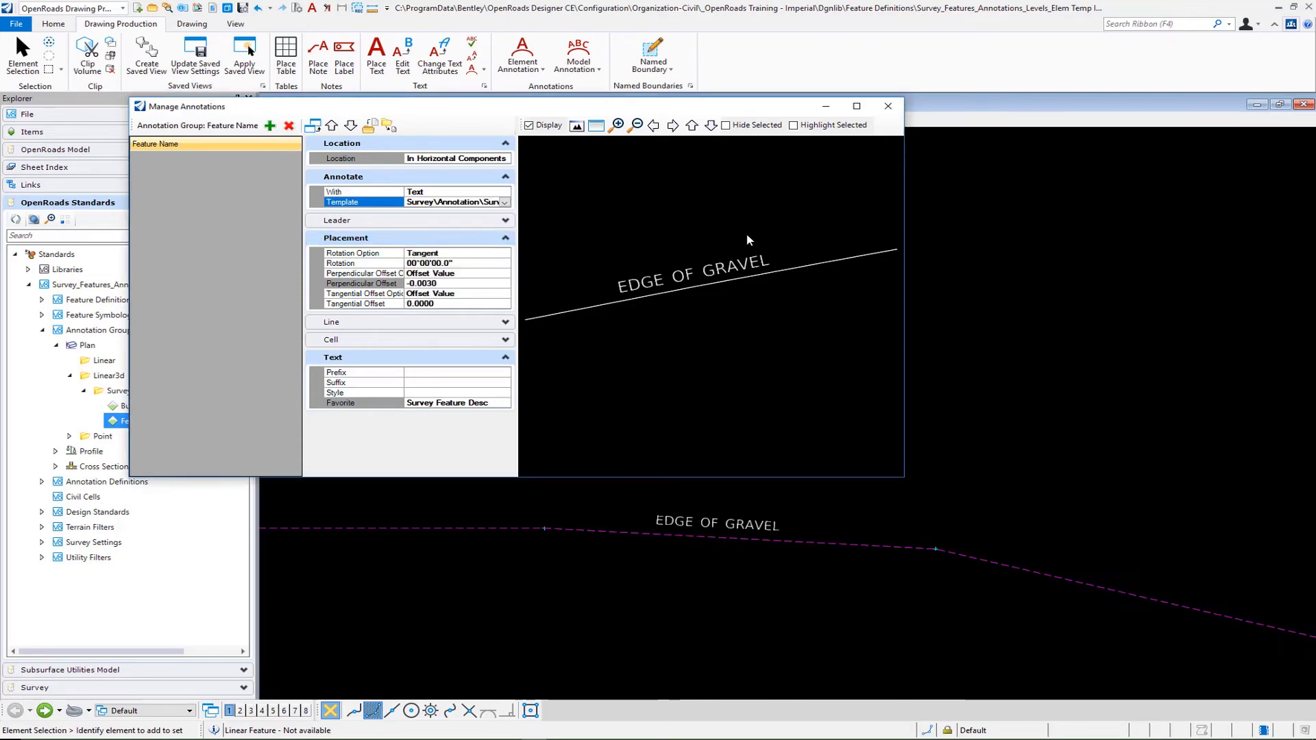
# Step: Close the annotation manager and expand Feature Symbologies > Linear > Existing > Roadway to E_Road_Curb
pyautogui.click(889, 108)
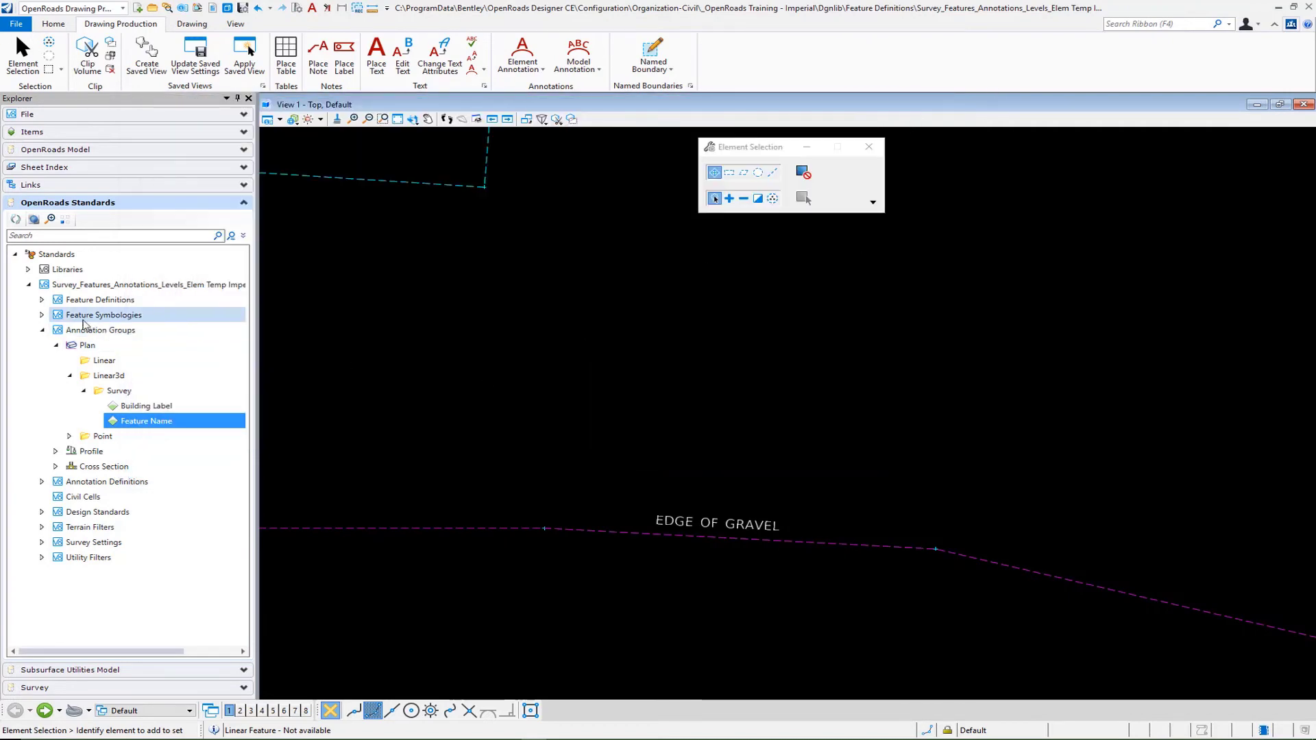
pyautogui.click(42, 319)
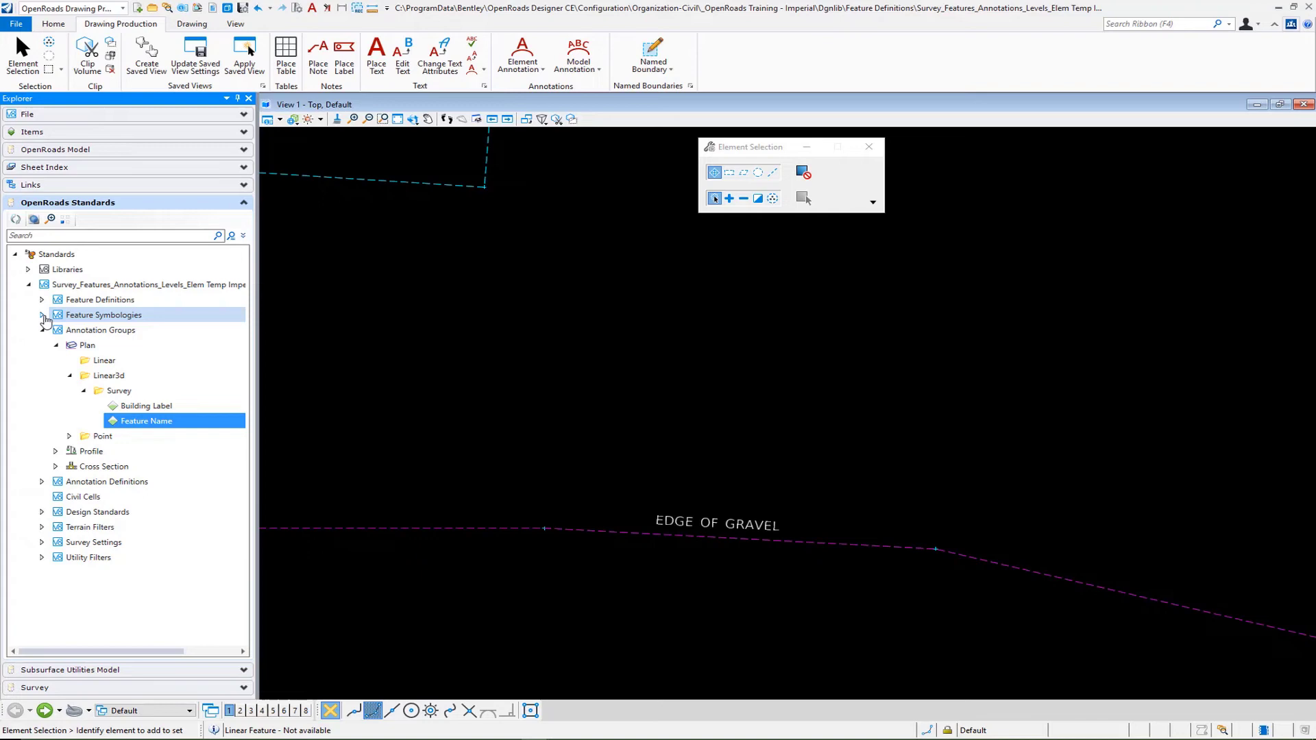
pyautogui.click(41, 316)
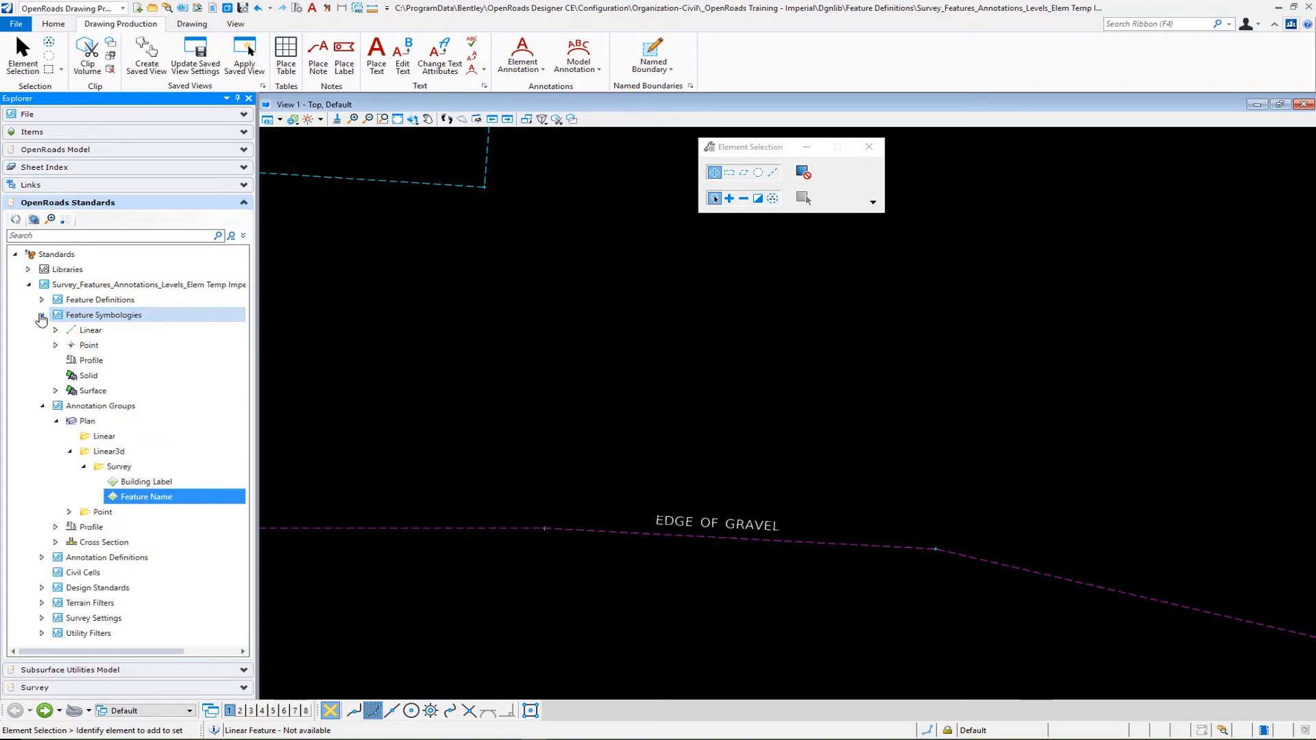
pyautogui.click(55, 330)
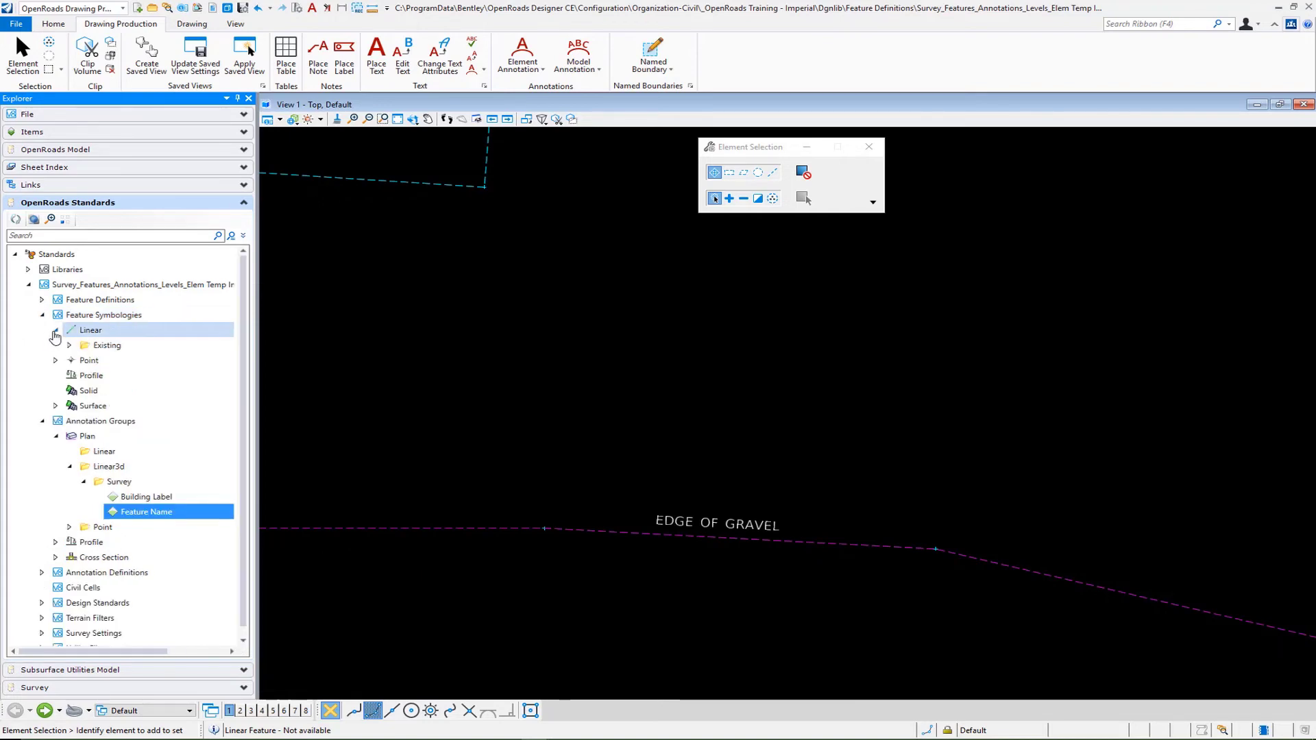
pyautogui.click(68, 346)
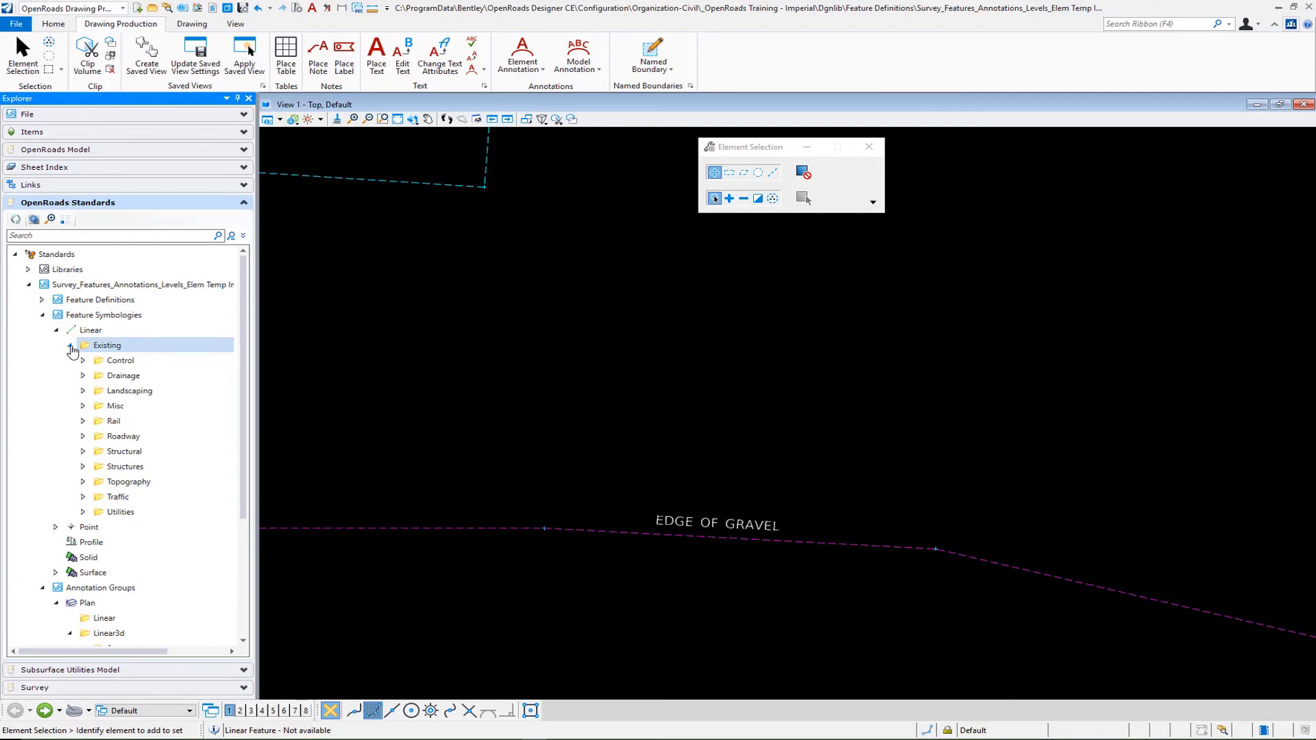
pyautogui.click(83, 436)
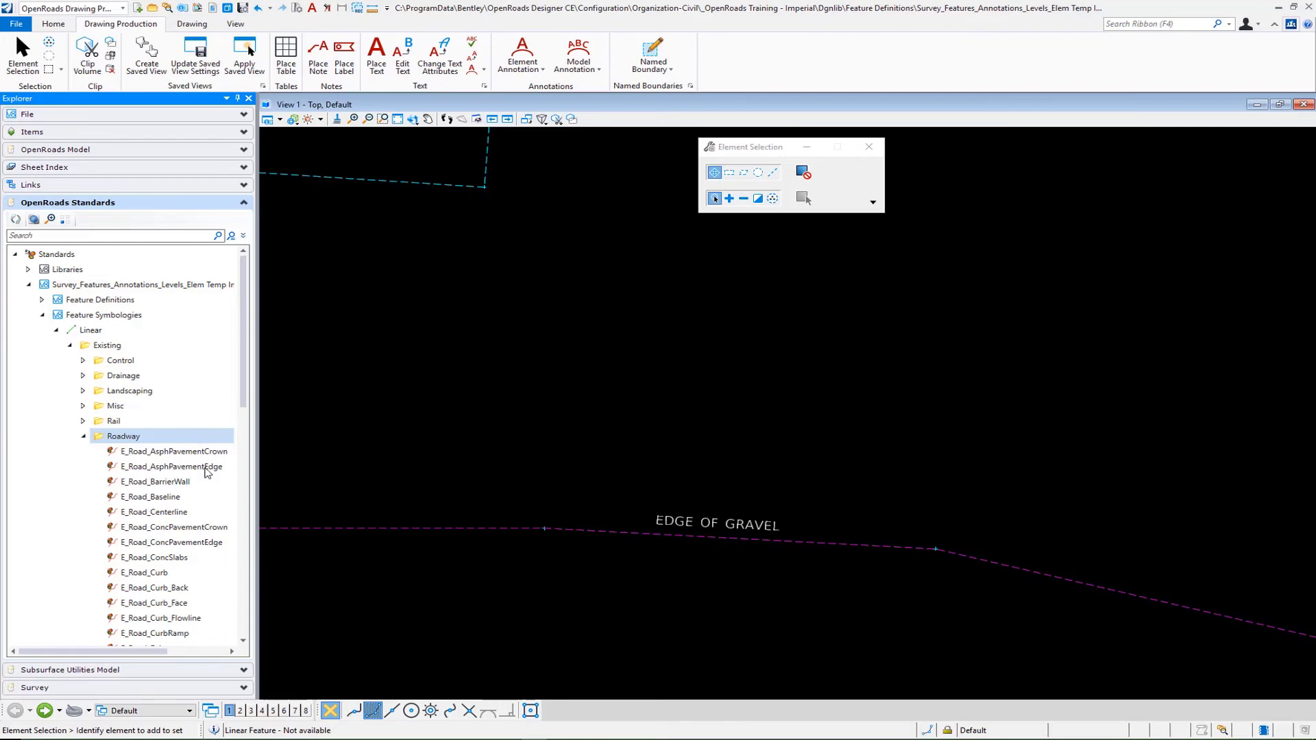
pyautogui.rightClick(176, 575)
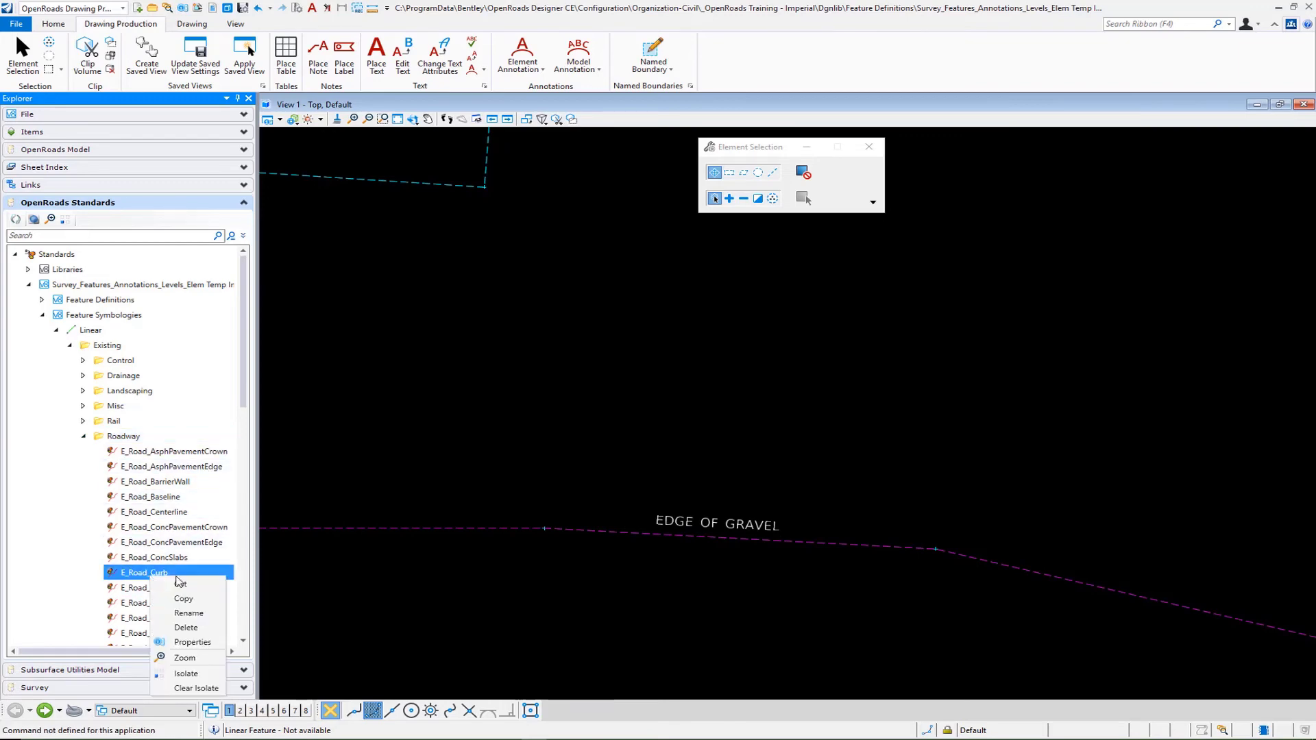
# Step: In E_Road_Curb properties, set the 3D Annotation Group to Plan > Linear3d > Survey > Feature Name
pyautogui.click(205, 645)
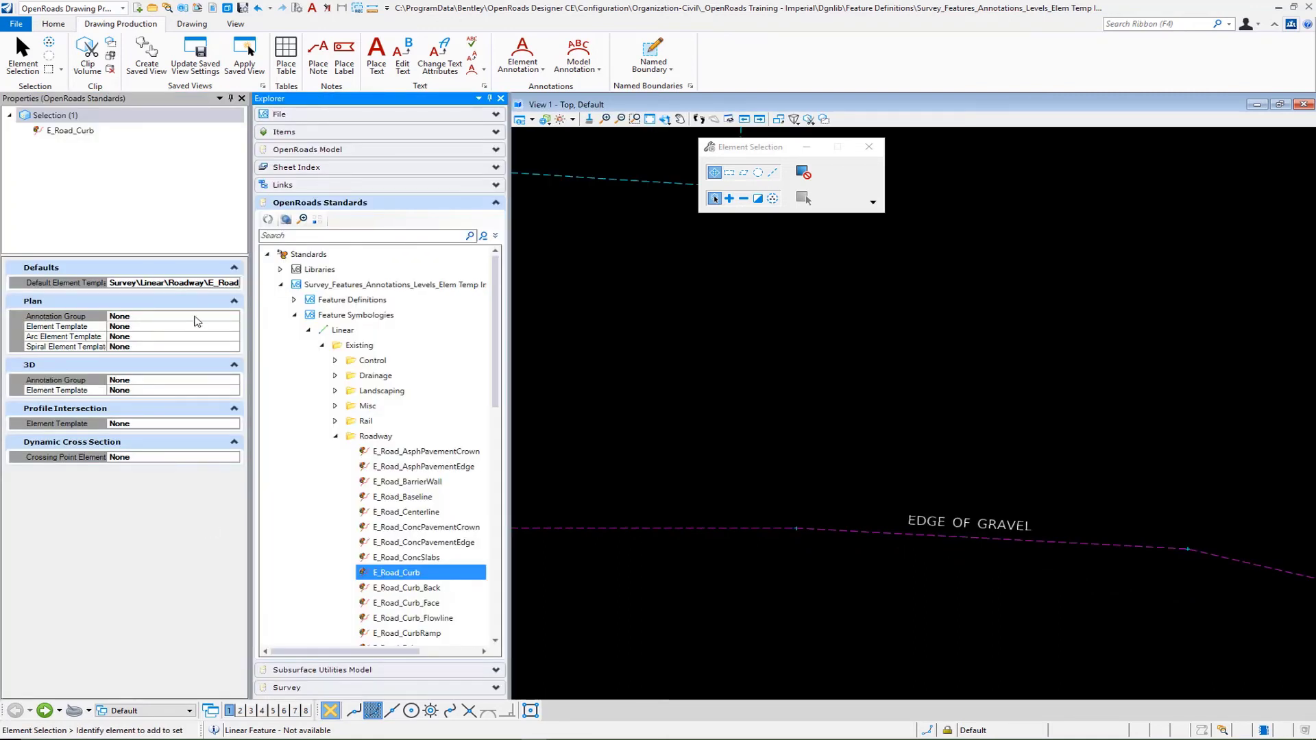
pyautogui.click(171, 381)
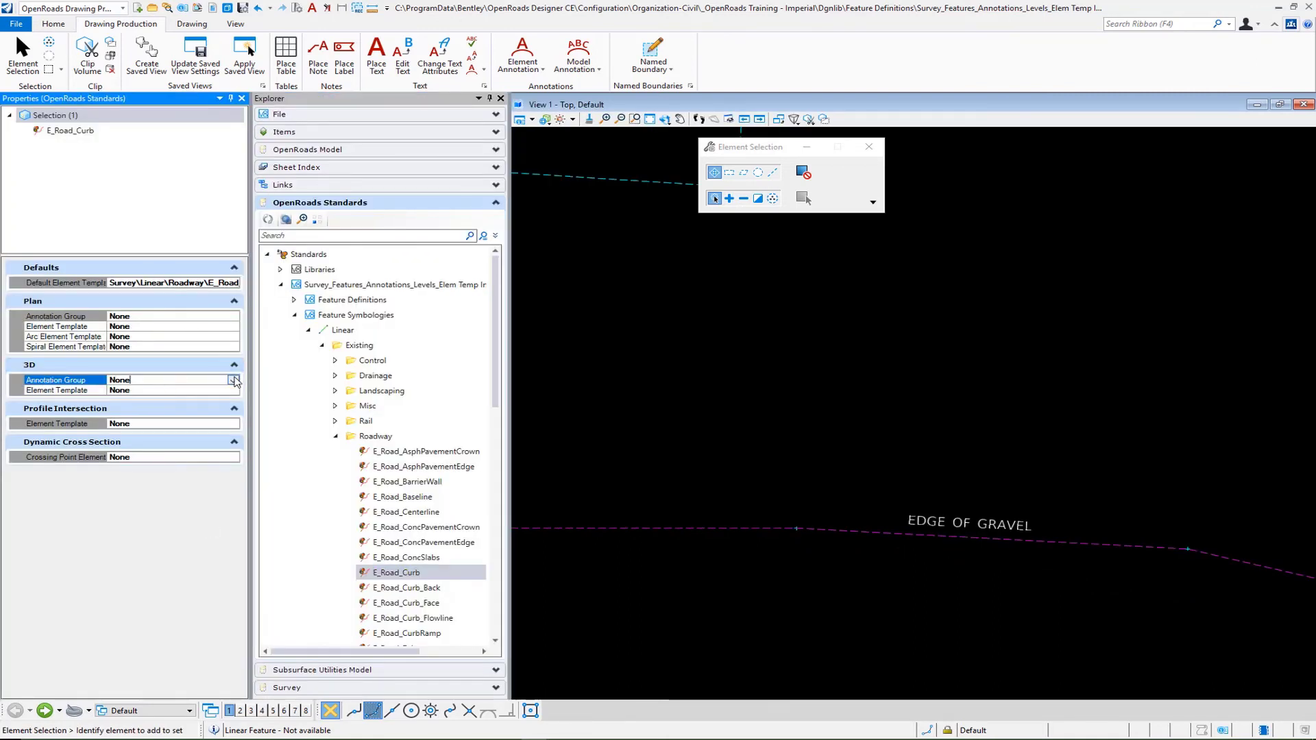
pyautogui.click(234, 380)
pyautogui.click(115, 401)
pyautogui.click(128, 412)
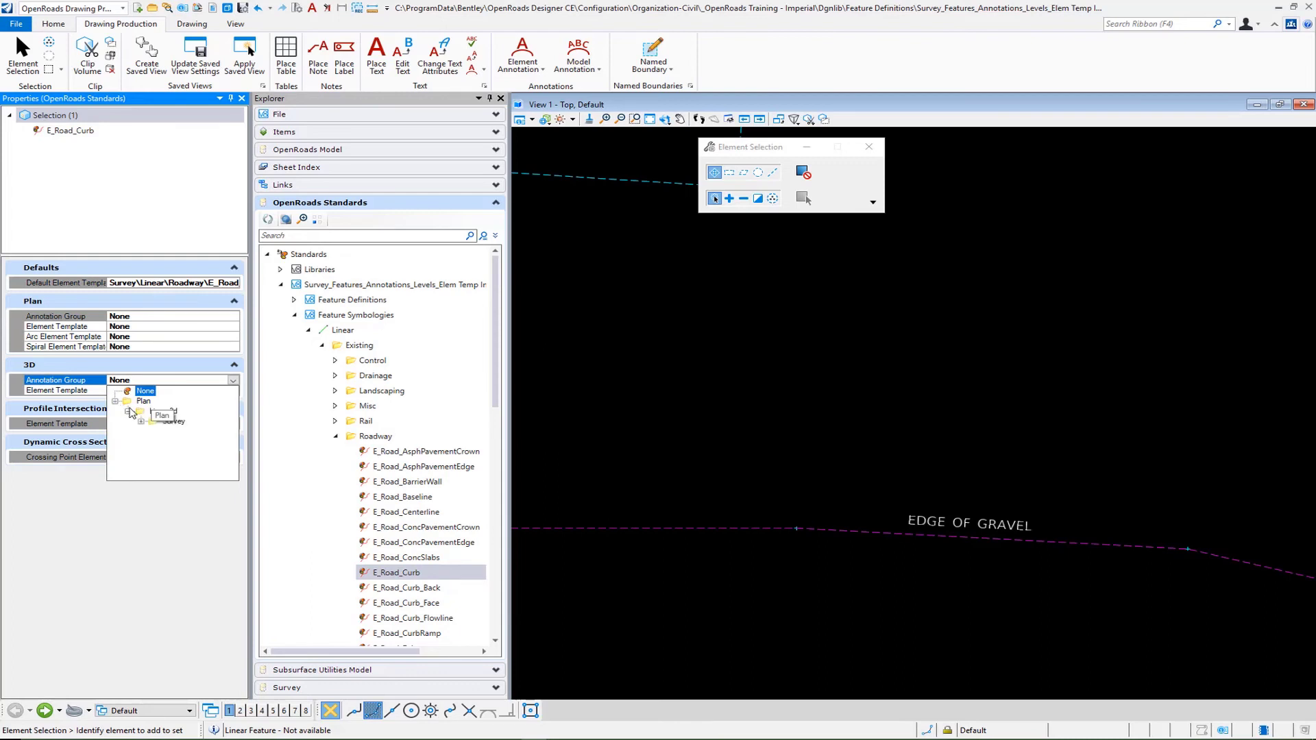
pyautogui.click(140, 421)
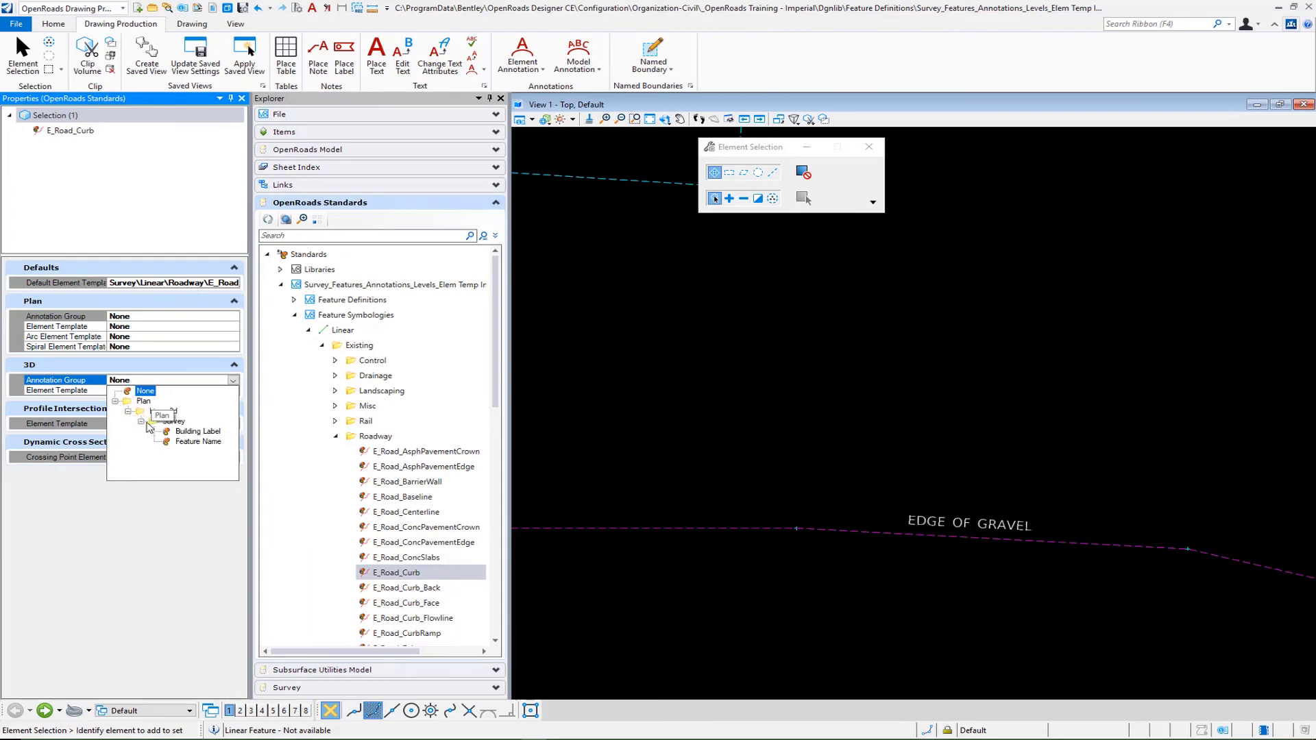
pyautogui.click(189, 442)
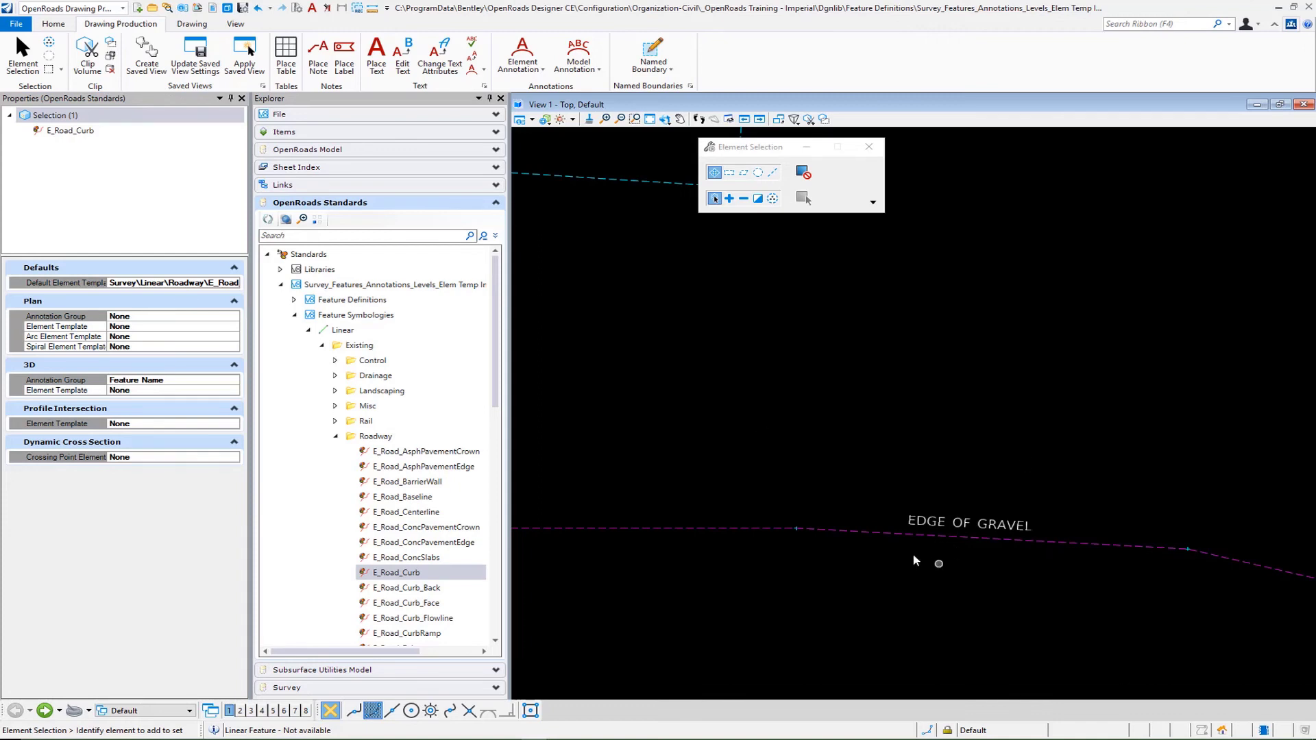
# Step: Show the Asphalt Pavement (Exist.) survey feature definition and its Description value, Asphalt Pavement
pyautogui.click(294, 300)
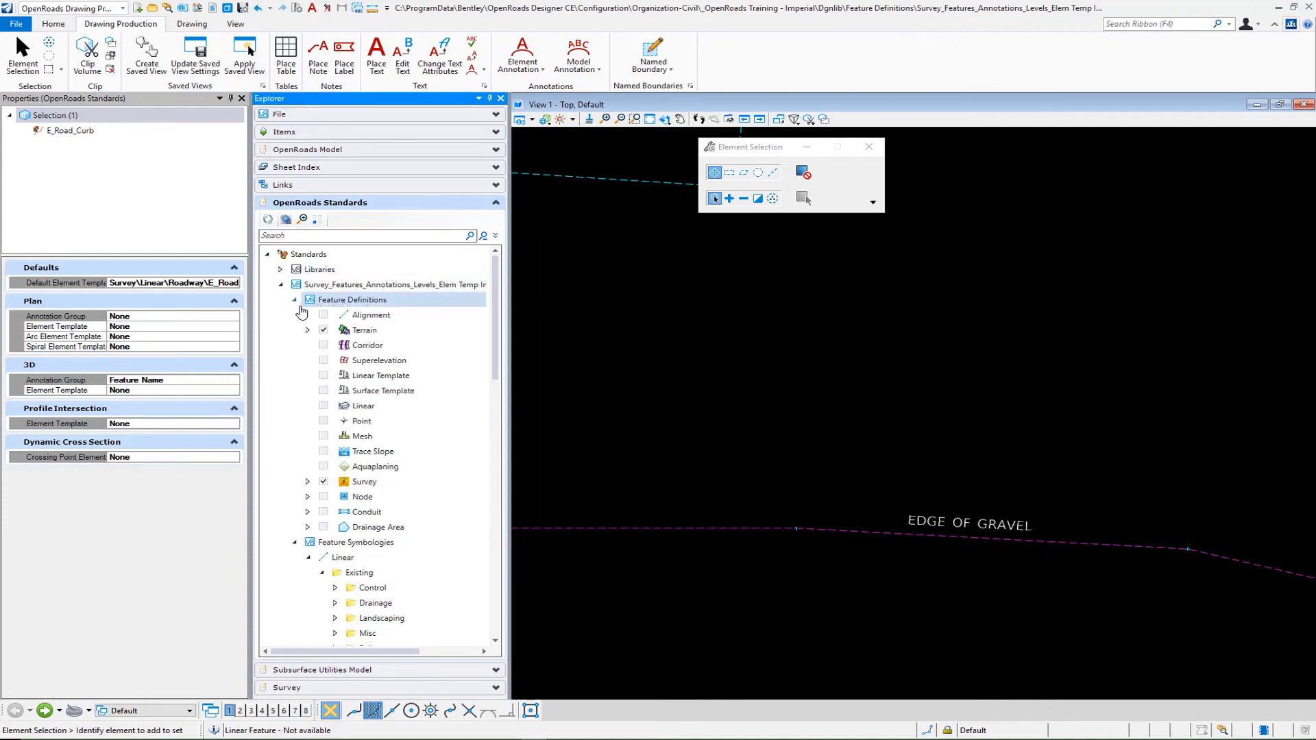
pyautogui.click(308, 481)
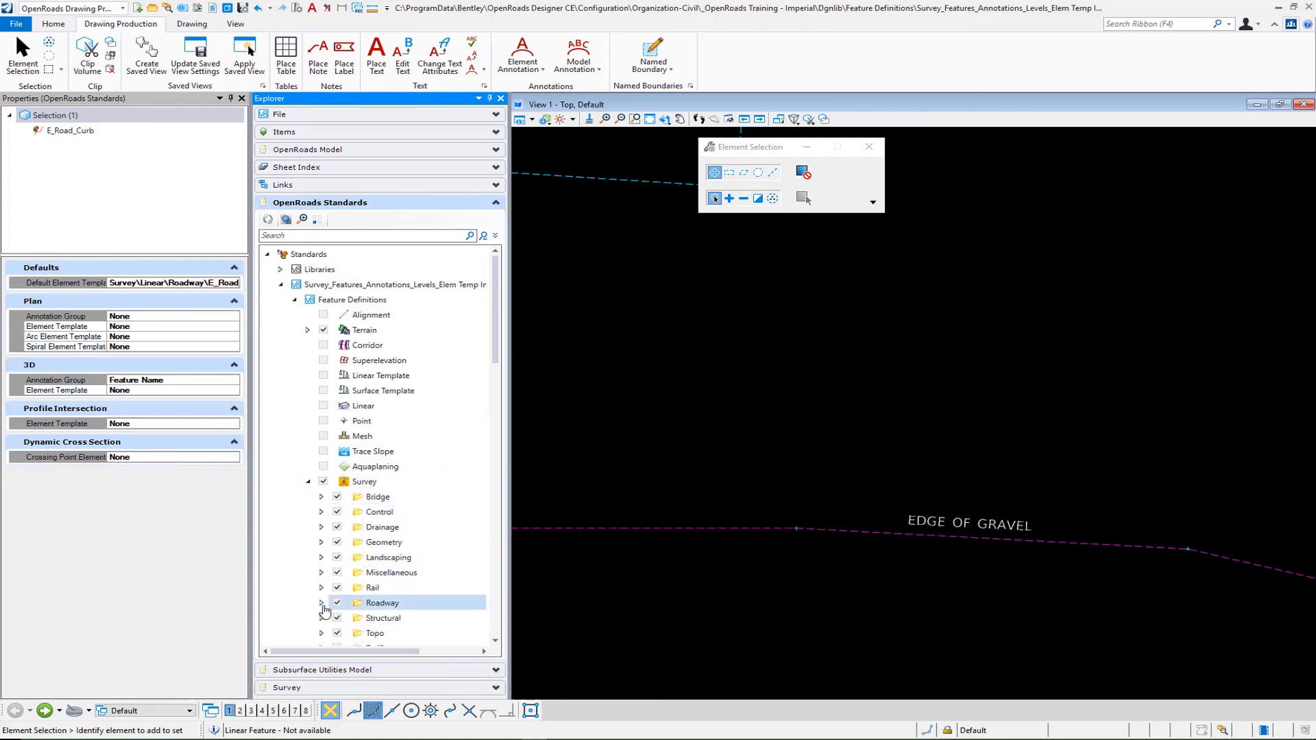
pyautogui.click(322, 604)
pyautogui.click(415, 620)
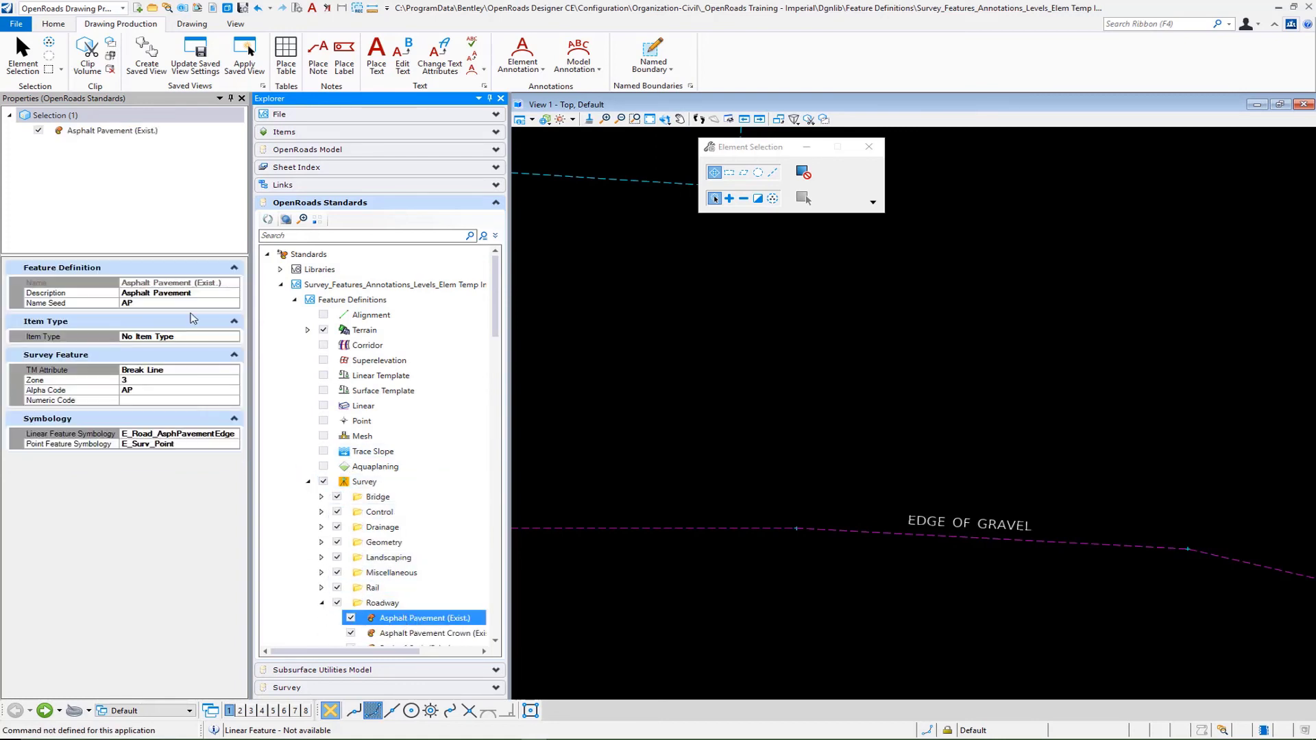
pyautogui.click(202, 294)
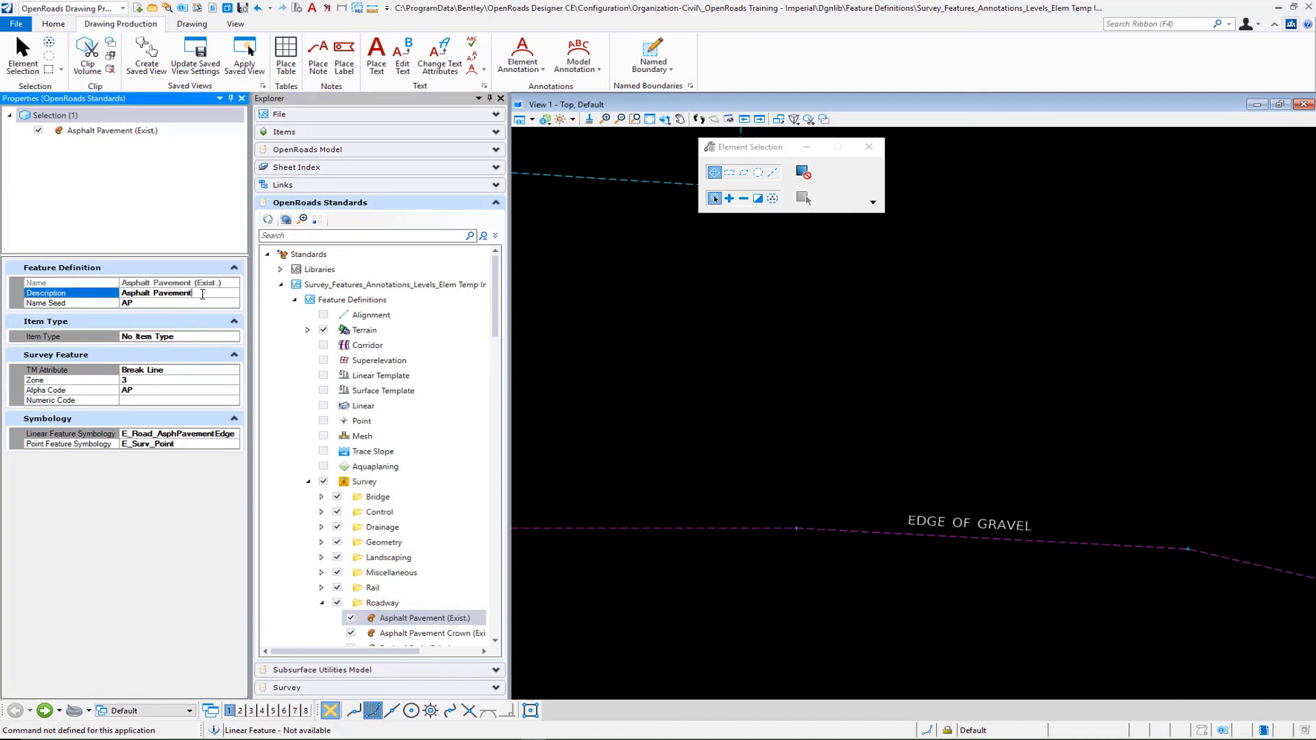
# Step: Zoom around View 1 to inspect the survey lines labelled EDGE OF PAVEMENT
pyautogui.scroll(-2, 782, 377)
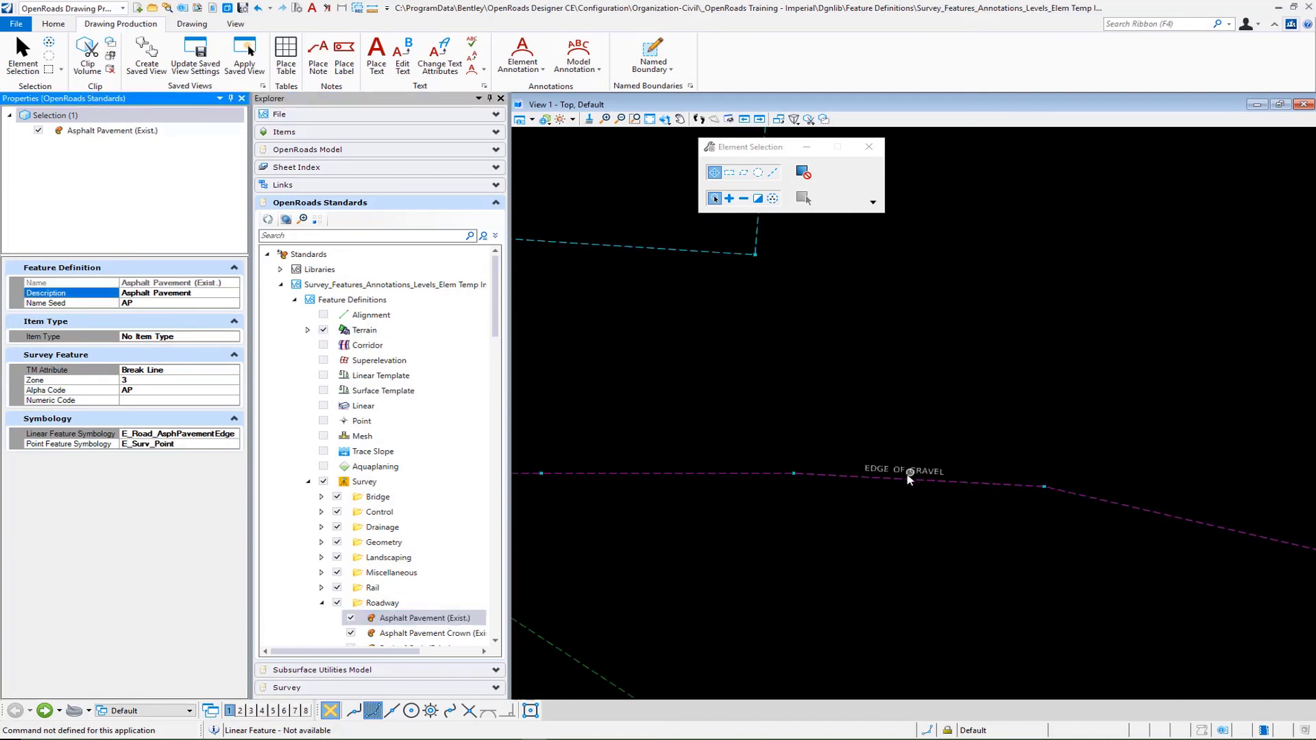
pyautogui.scroll(-1, 950, 501)
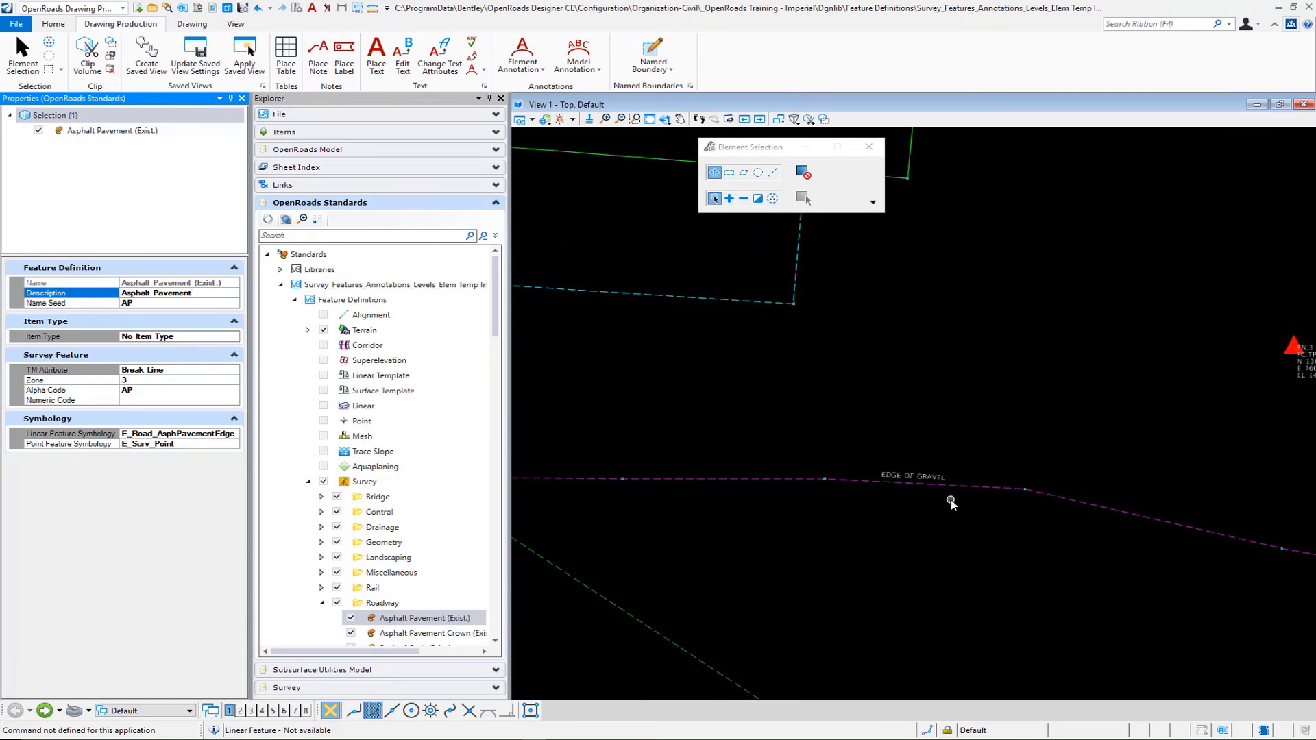
pyautogui.scroll(-1, 951, 502)
pyautogui.scroll(1, 621, 148)
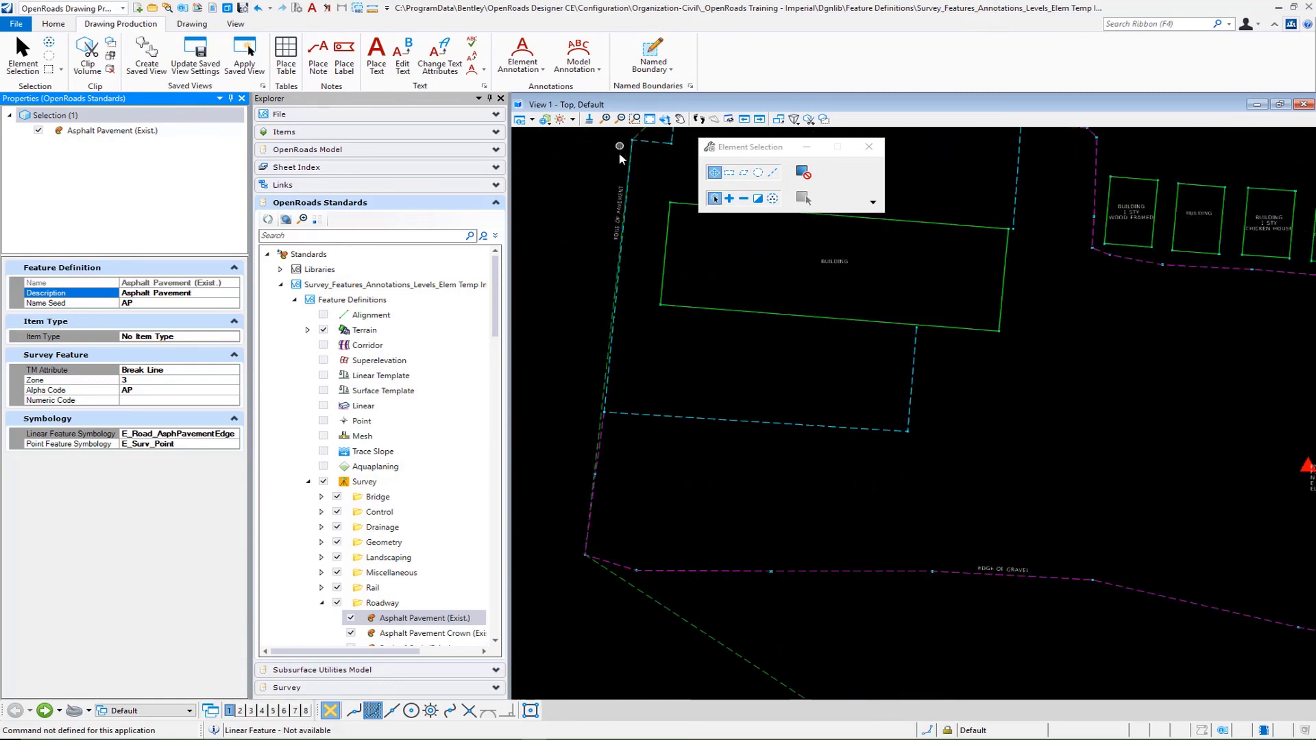
pyautogui.scroll(2, 620, 148)
pyautogui.moveTo(639, 233)
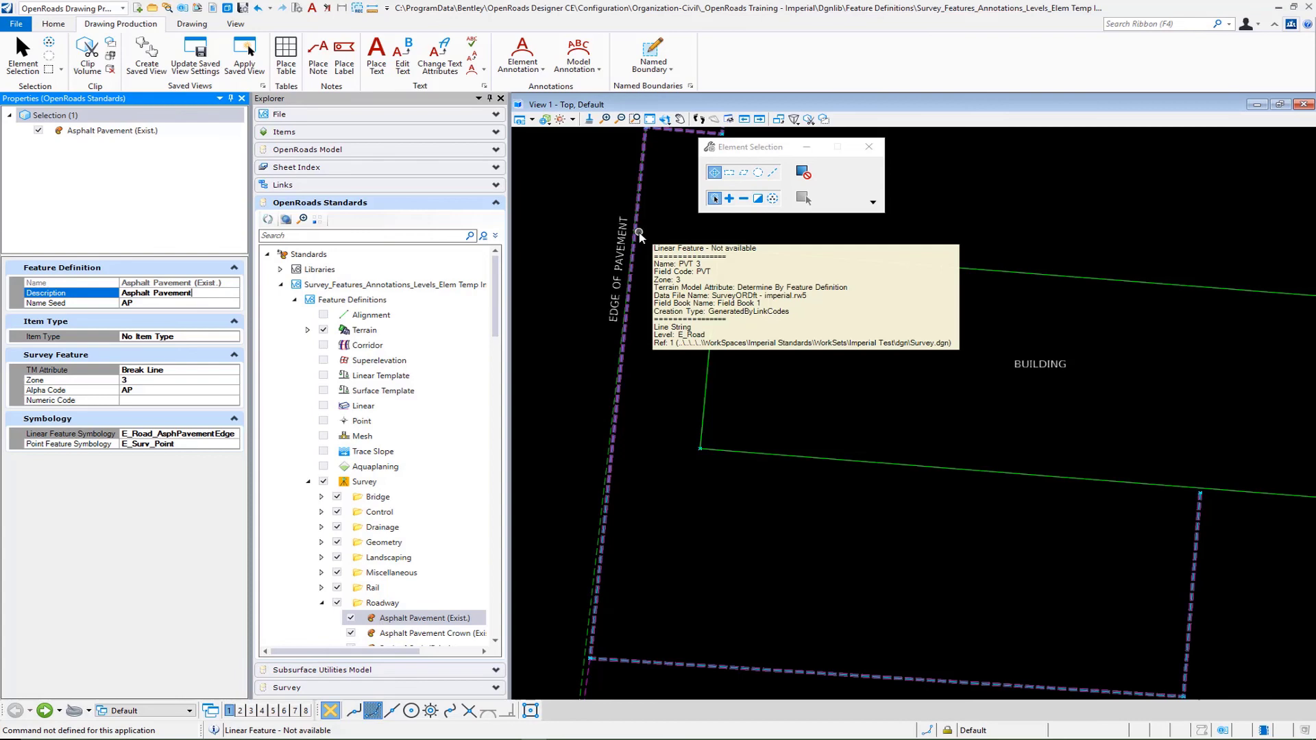
pyautogui.scroll(-2, 652, 385)
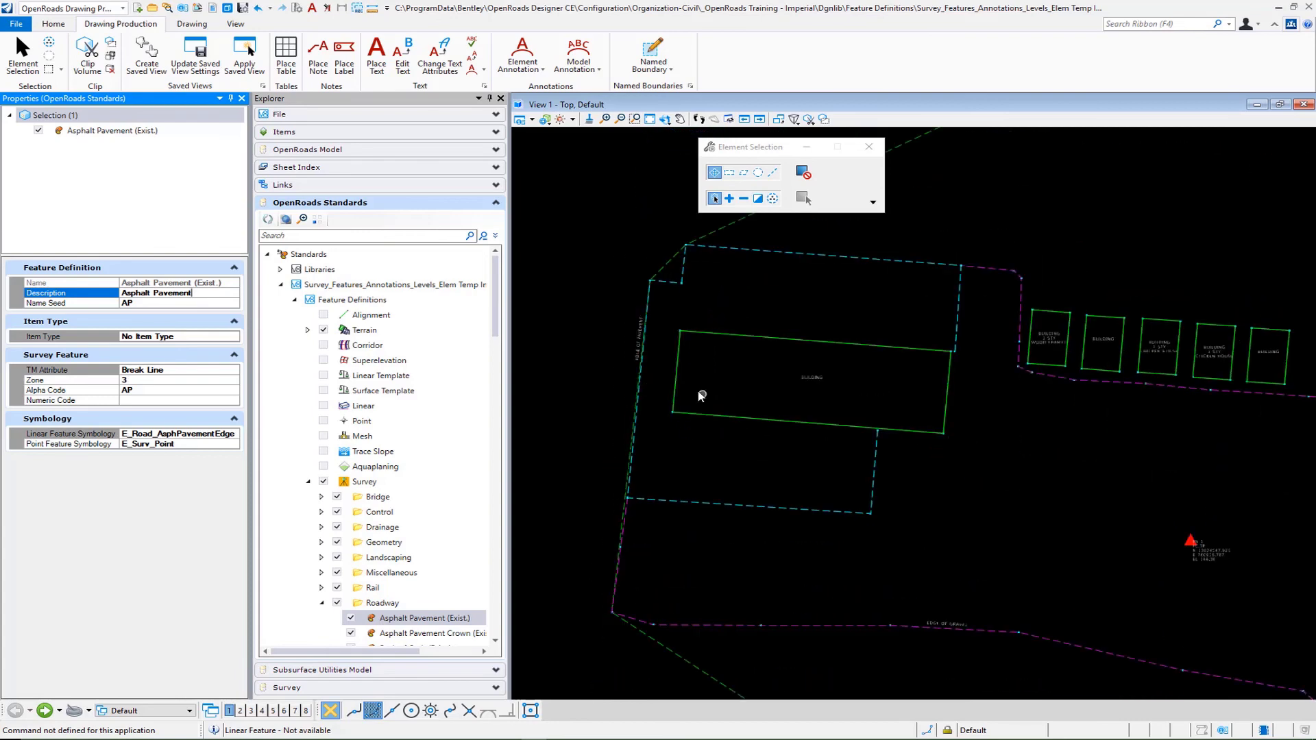
pyautogui.scroll(-1, 696, 394)
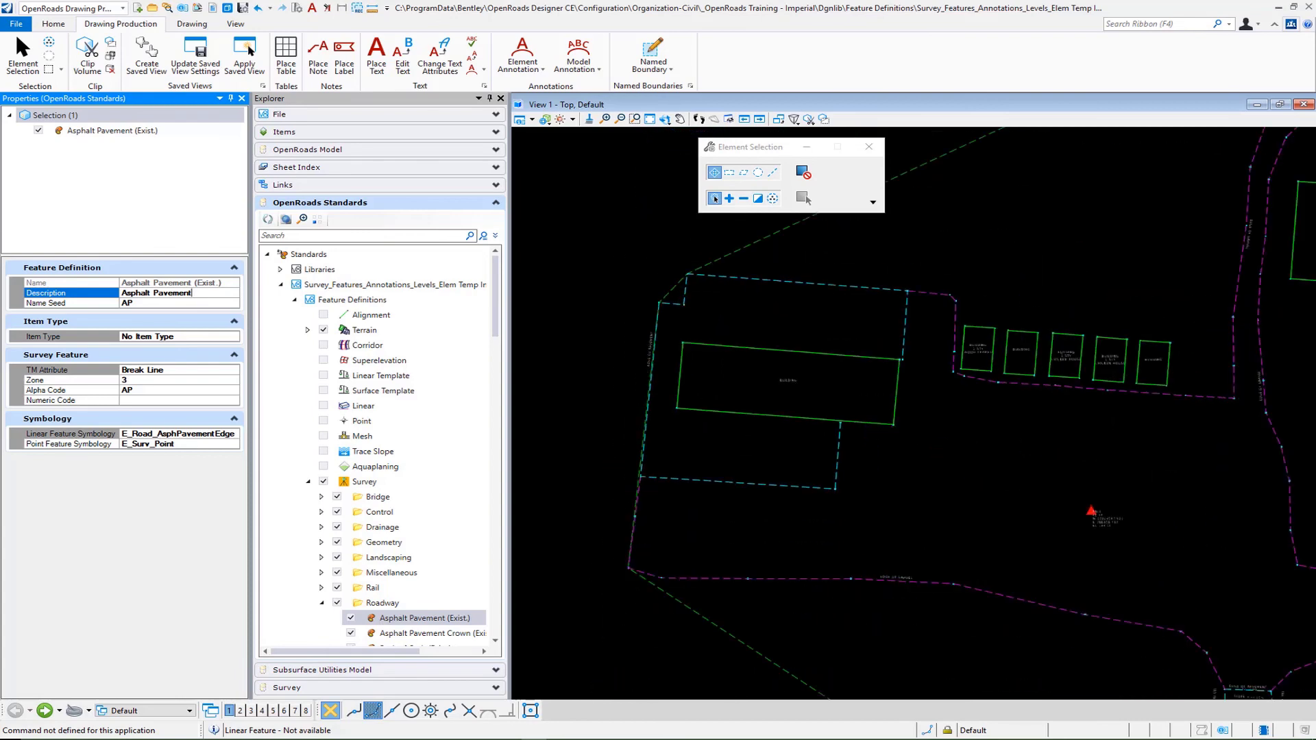